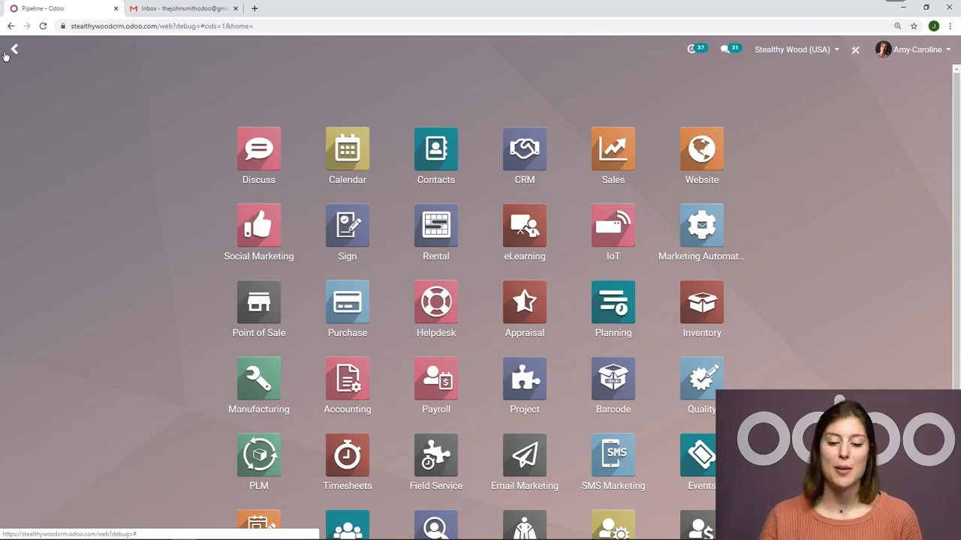
- View the opportunities in the CRM pipeline and return to the overview of apps
click(534, 148)
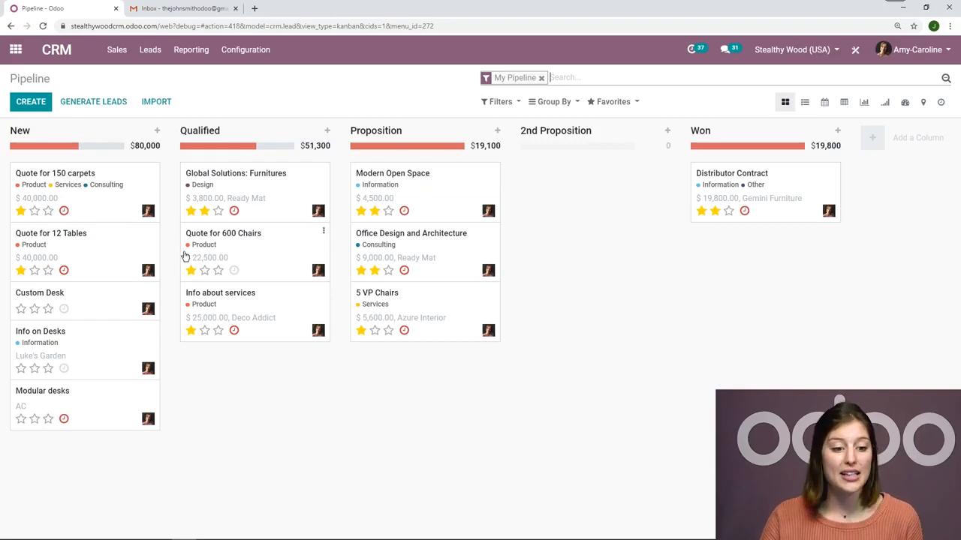
click(16, 53)
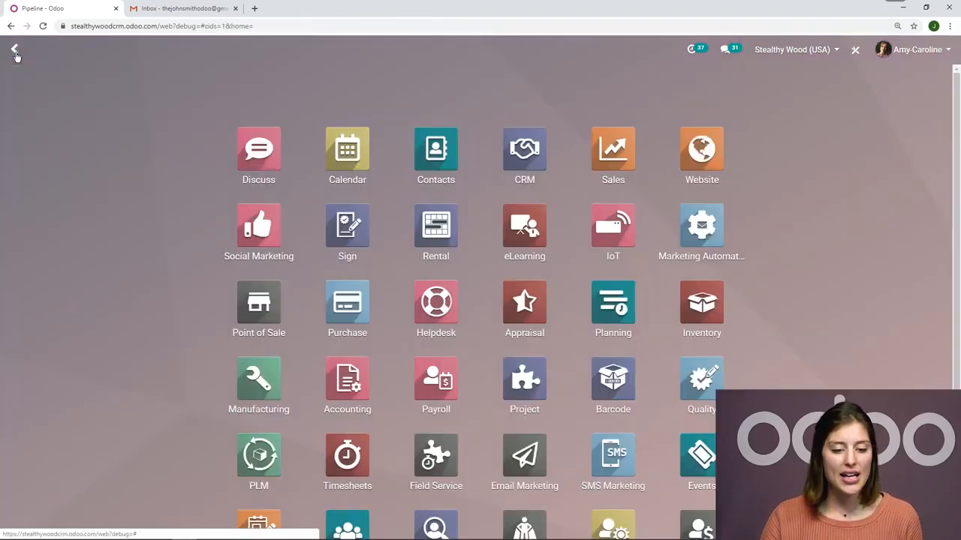
- Create a new Marketing Automation campaign named "Nurture Leads"
click(699, 231)
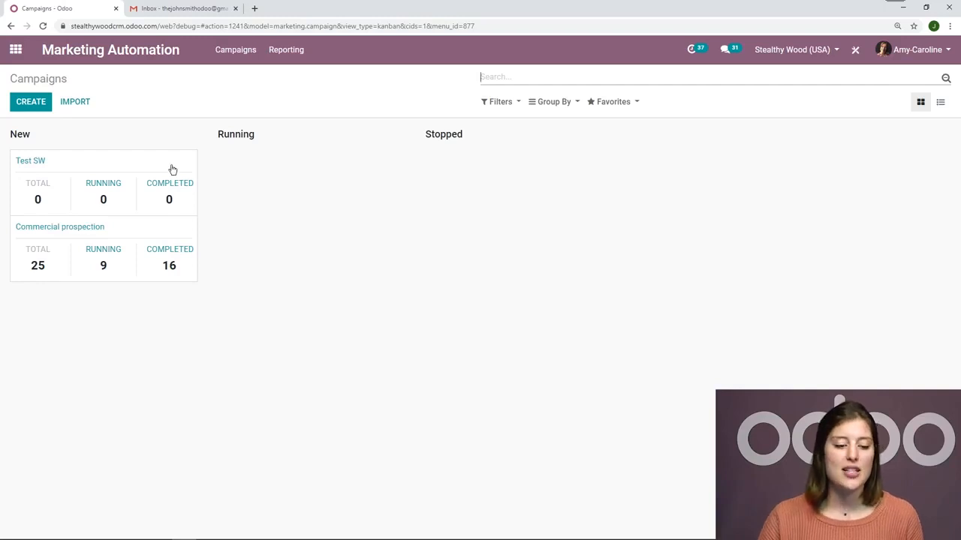
click(35, 111)
text(Nut)
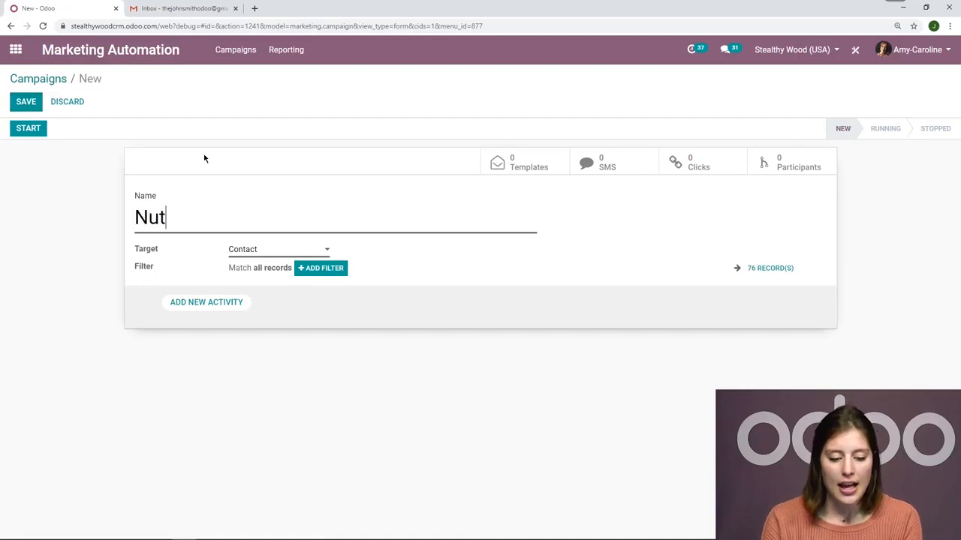
key(BackSpace)
text(rture Leads)
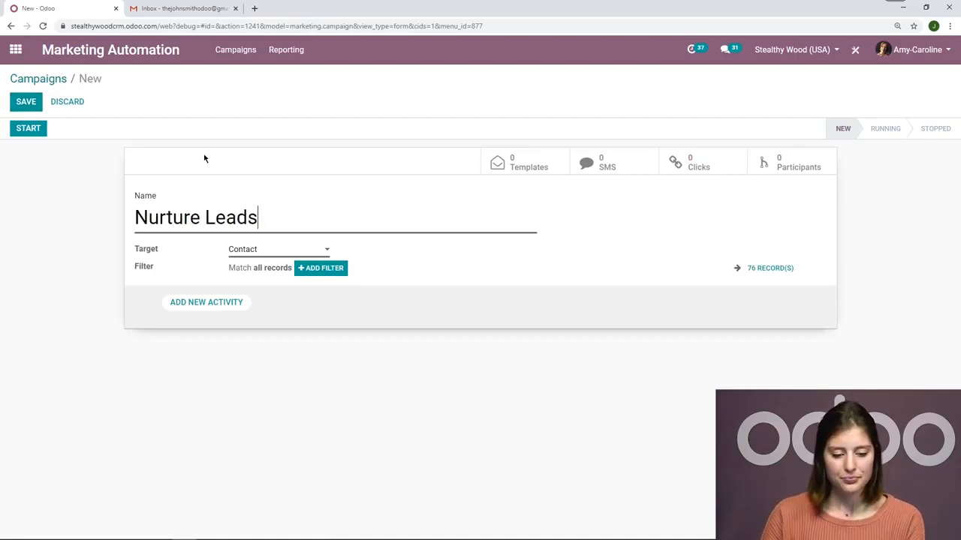
- Set the Nurture Leads campaign's target to Lead/Opportunity
click(272, 252)
drag(272, 253, 217, 250)
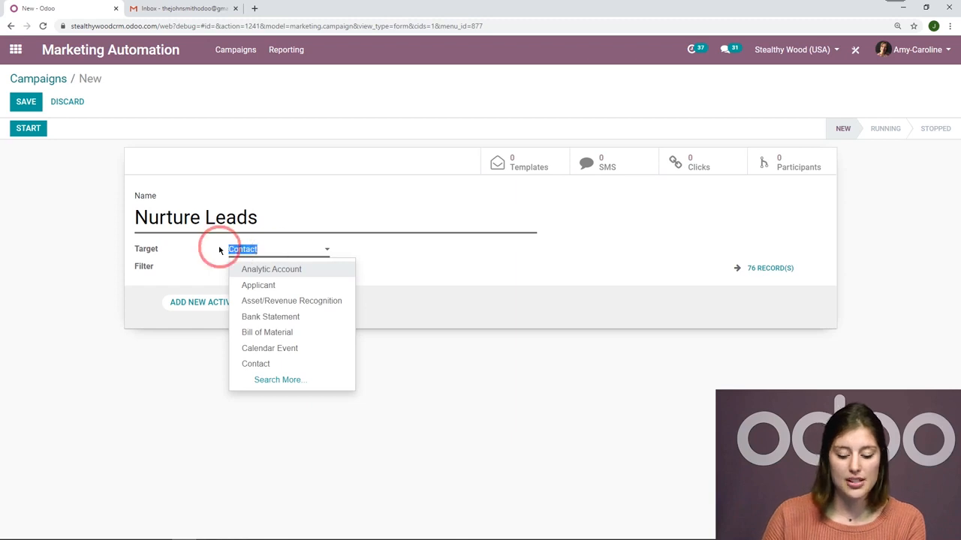
text(lead)
click(266, 269)
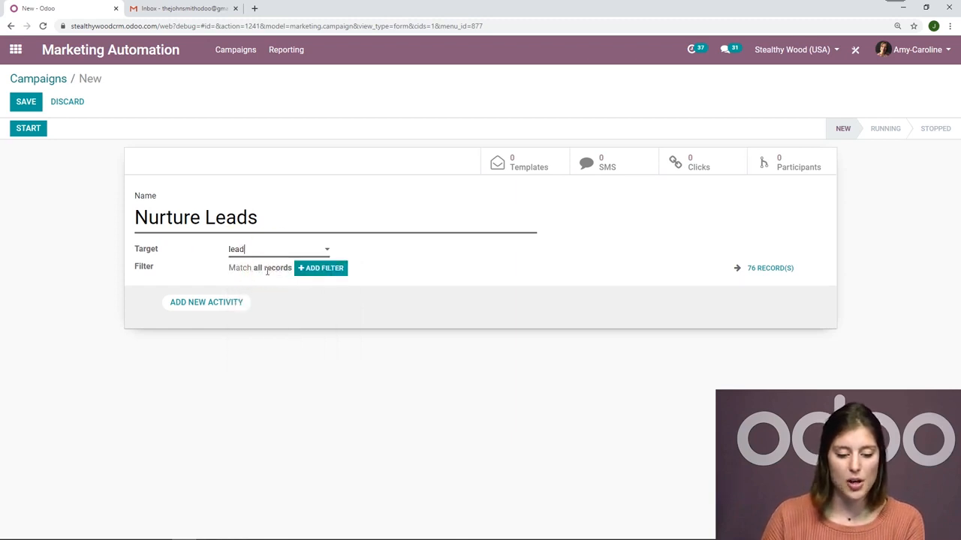
- Add a campaign filter that matches records whose Stage > Stage Name equals "New"
click(324, 270)
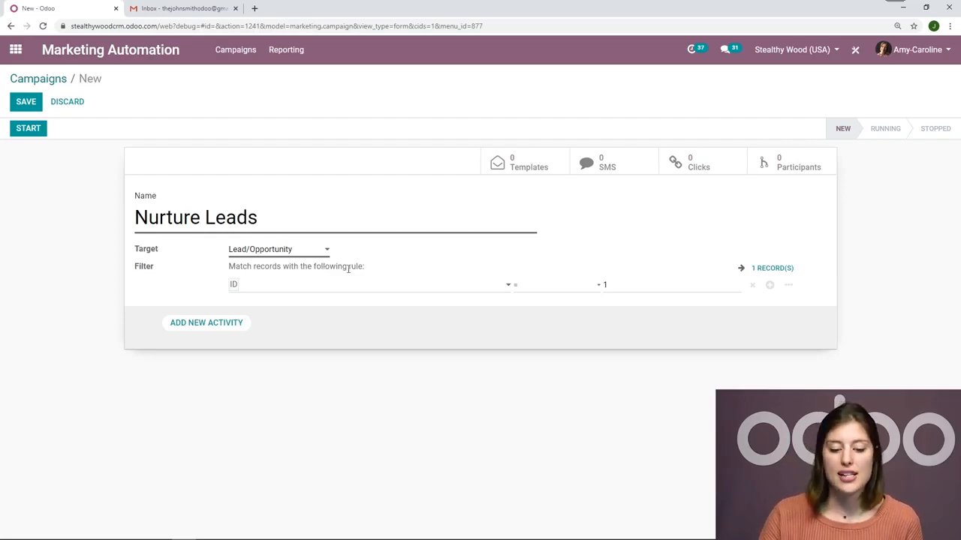
click(346, 286)
click(339, 322)
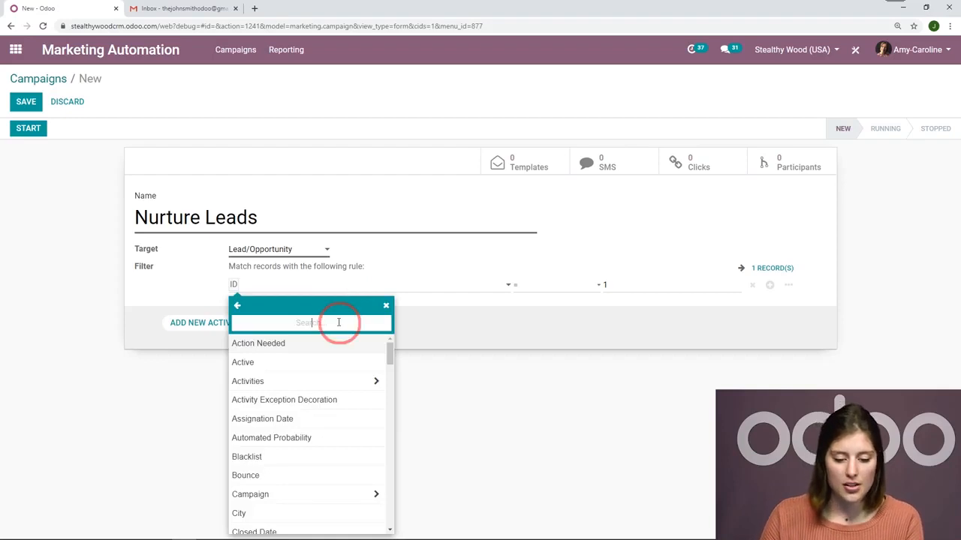
text(stage)
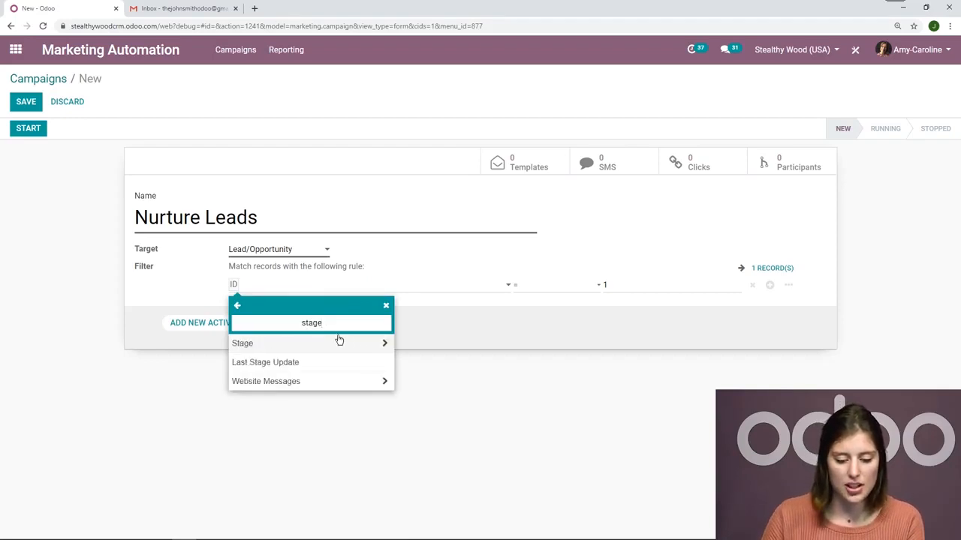
click(339, 345)
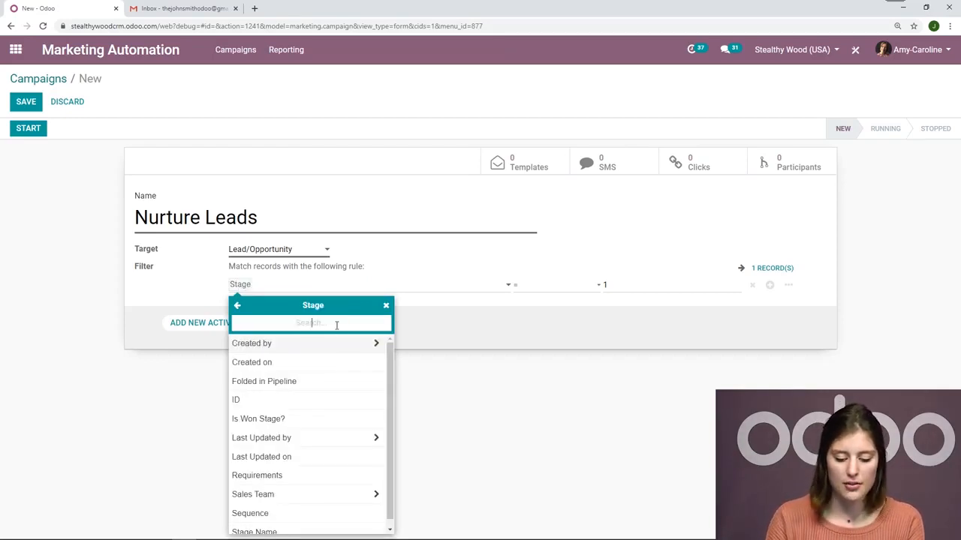
text(stage)
click(346, 349)
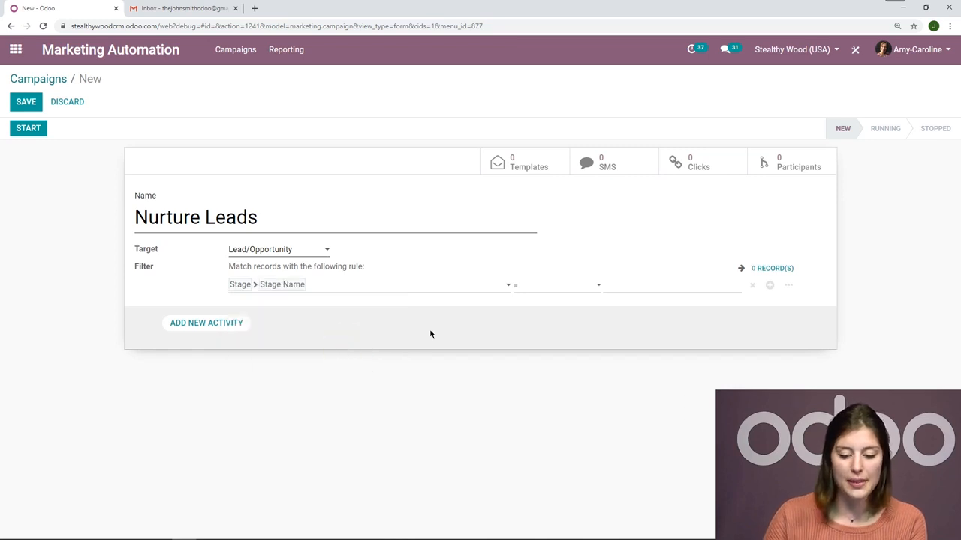
click(649, 285)
text(New)
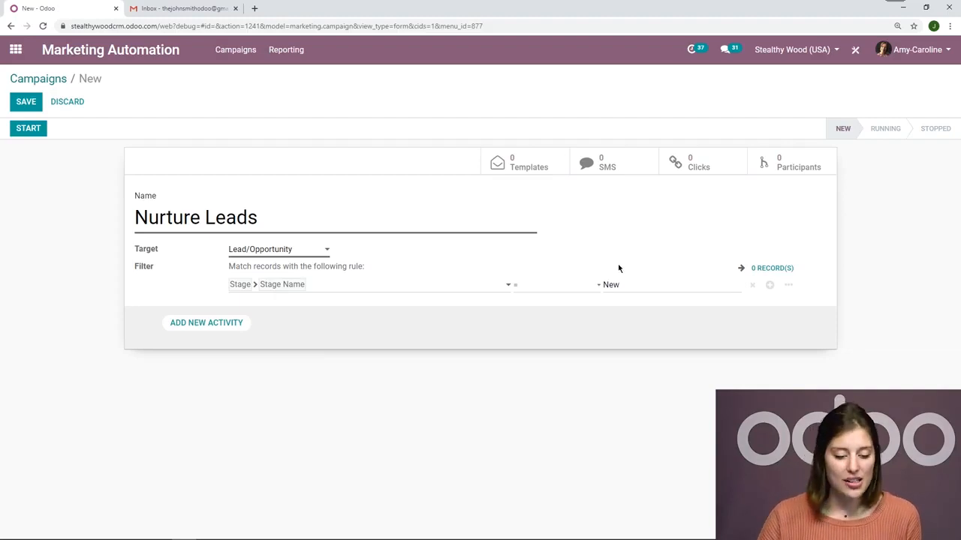
- Add an email activity named "Email Blog" to the campaign, using the Email Blog mail template
click(204, 325)
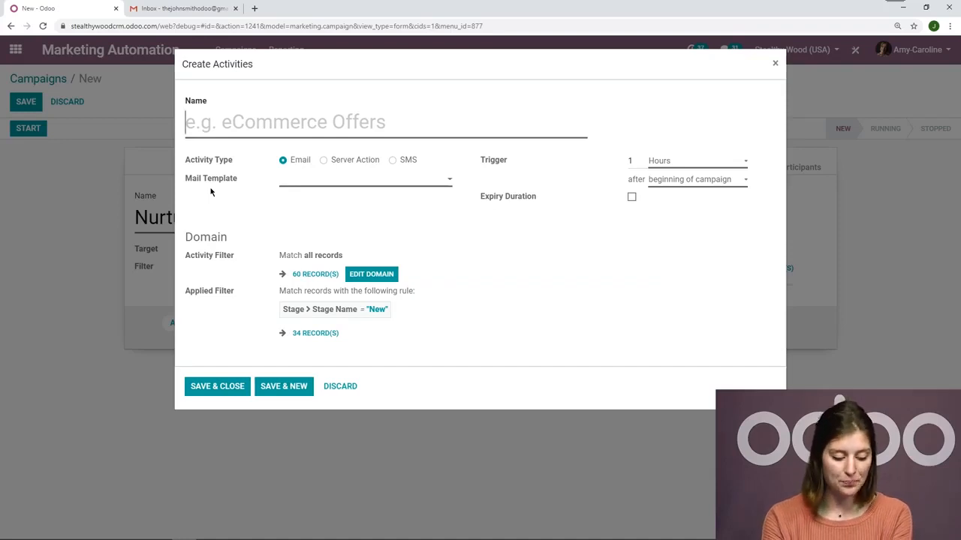
text(Email Blog)
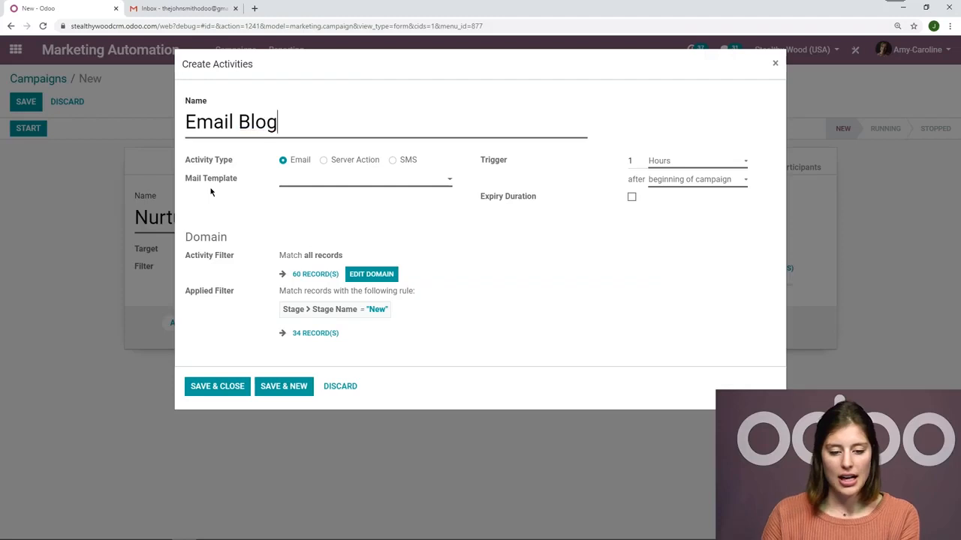
click(322, 182)
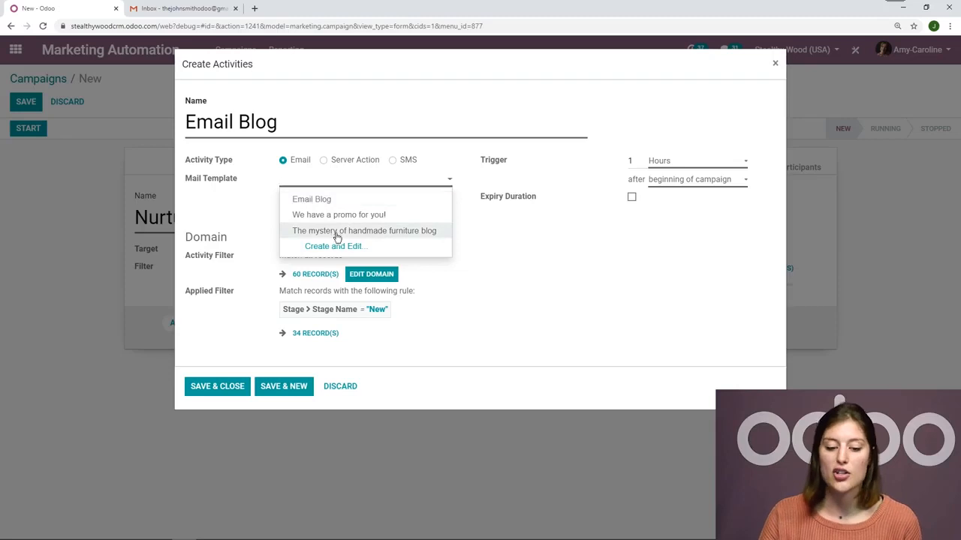
click(320, 199)
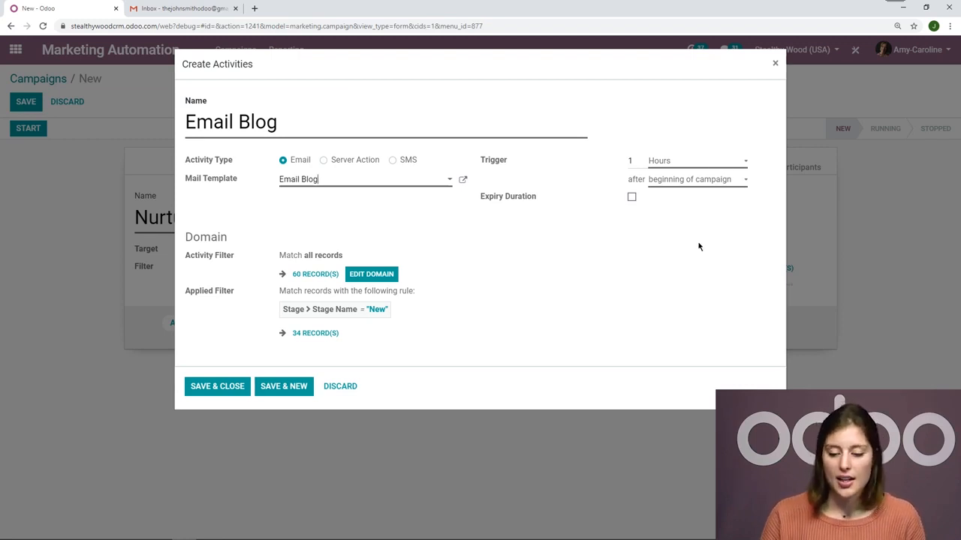
- Examine the trigger's time units and starting events and the expiry duration option of the Email Blog activity
click(691, 160)
click(695, 173)
click(697, 180)
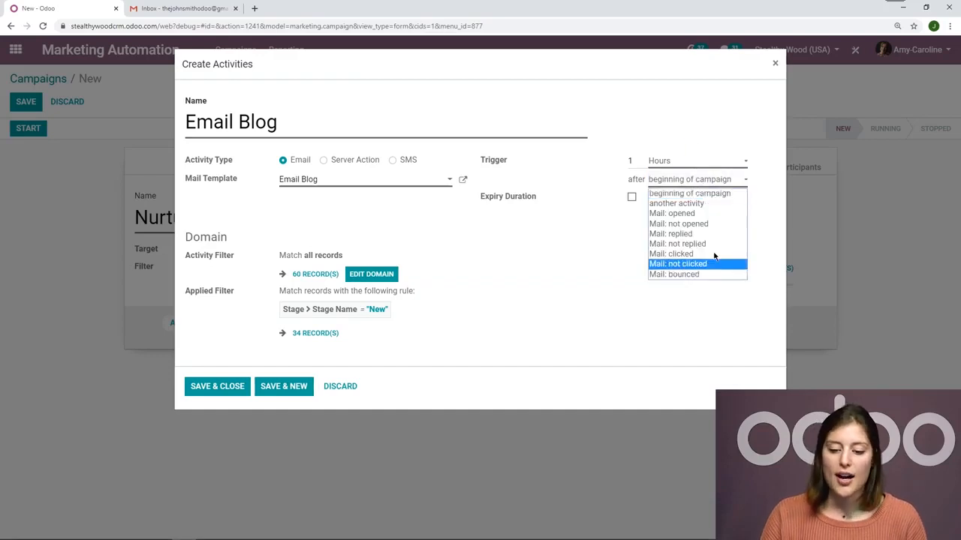
click(687, 137)
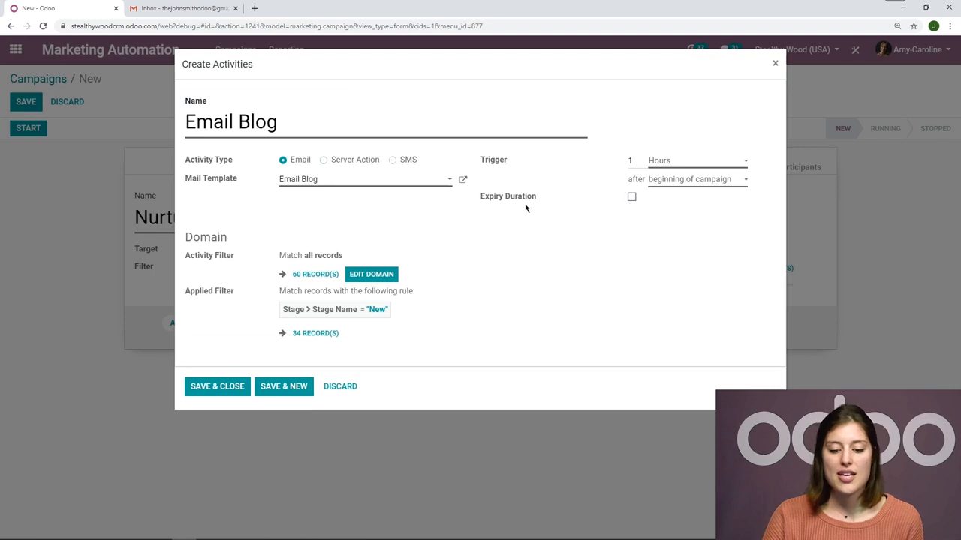
click(631, 199)
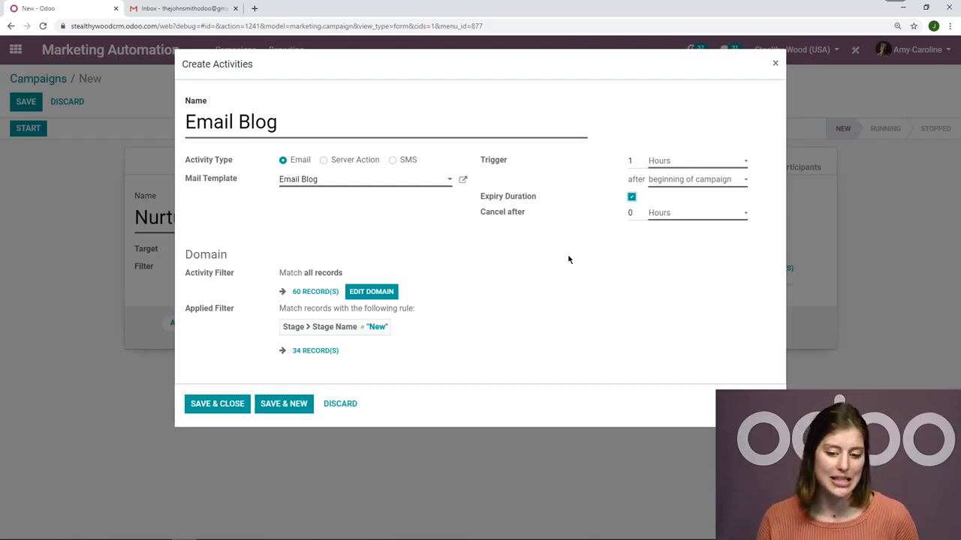
click(631, 197)
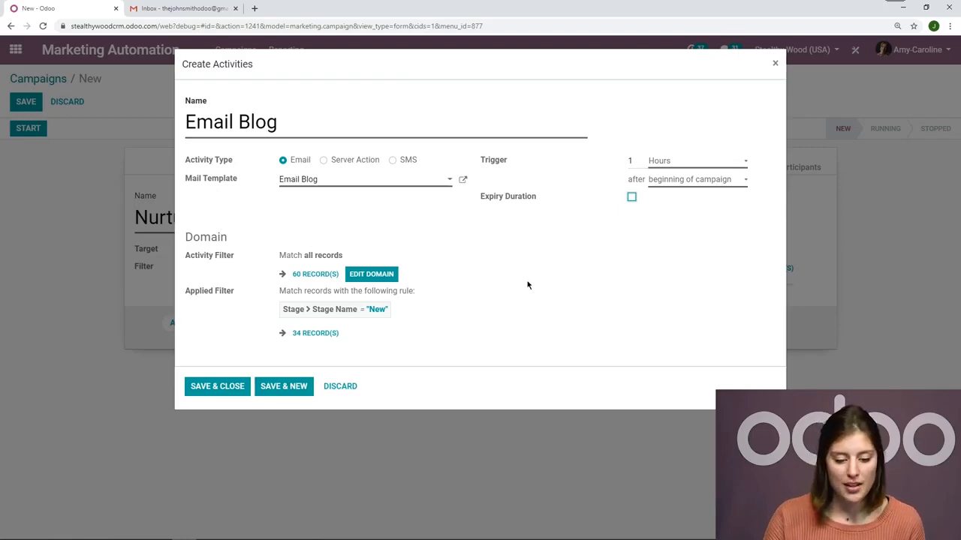
- Save the Email Blog activity and the Nurture Leads campaign
click(231, 387)
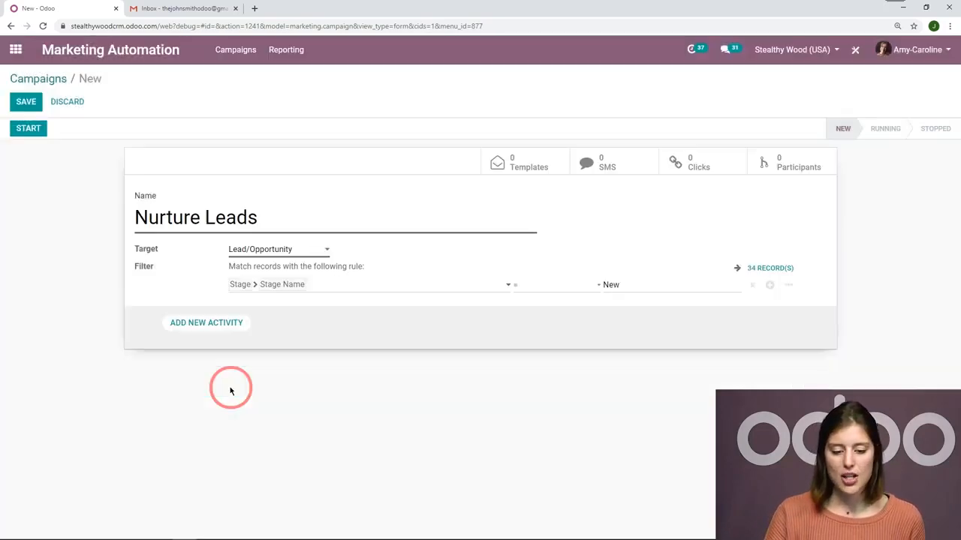
click(25, 103)
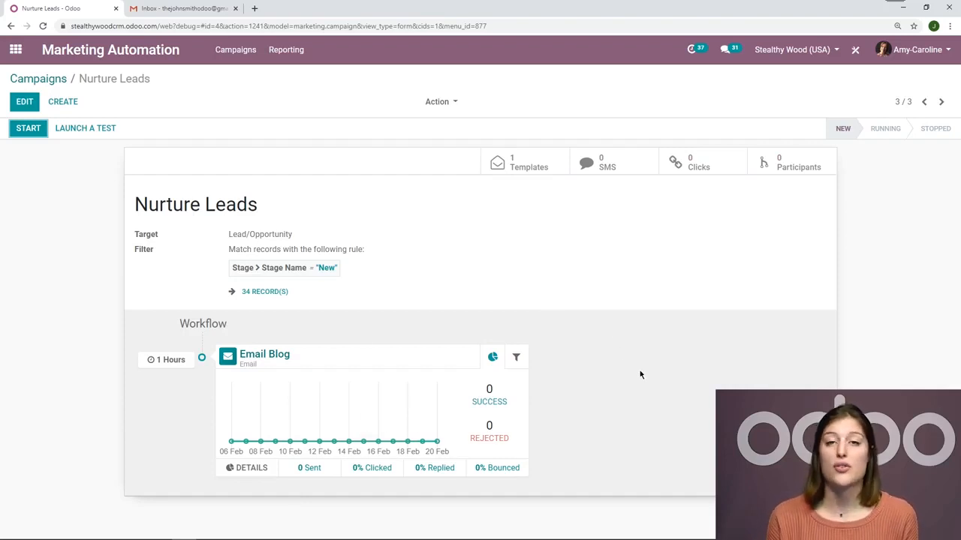
- Add a mail-opened child activity under Email Blog, named "Email Promo", with the mail template "We have a promo for you!"
click(24, 102)
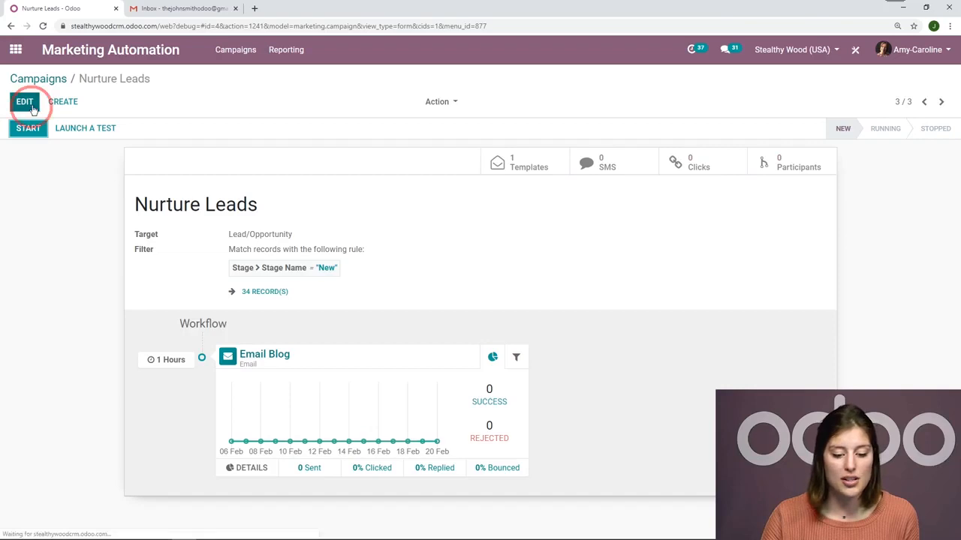
mouse_move(371, 498)
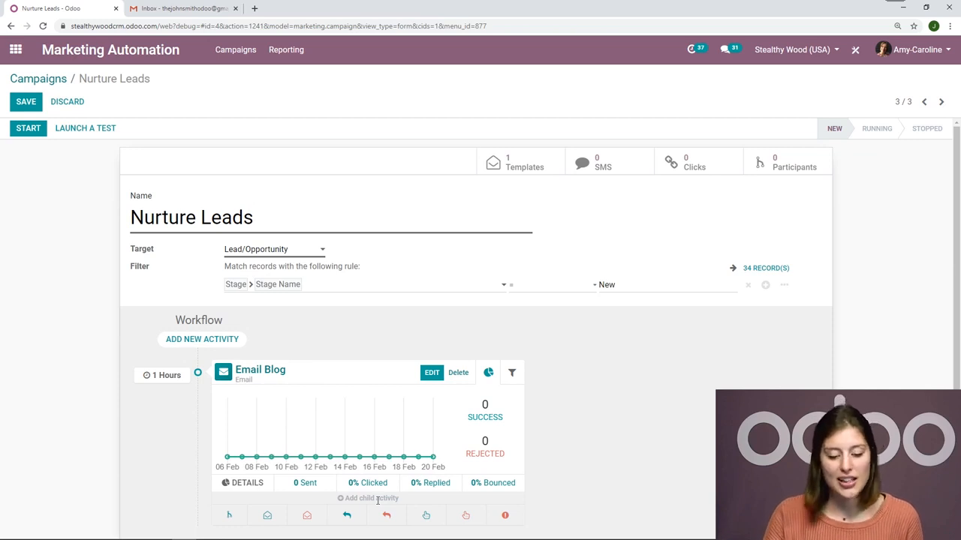
click(268, 515)
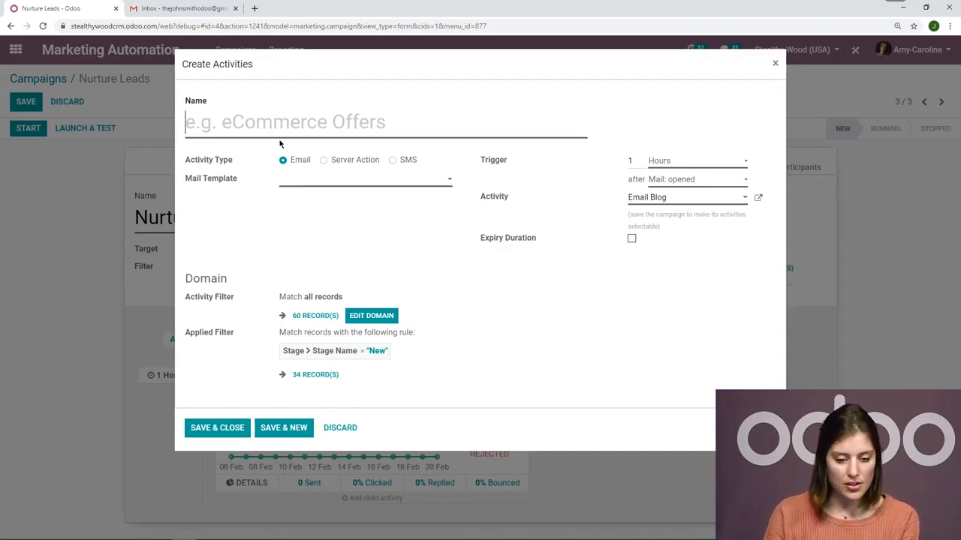
text(Email Pr)
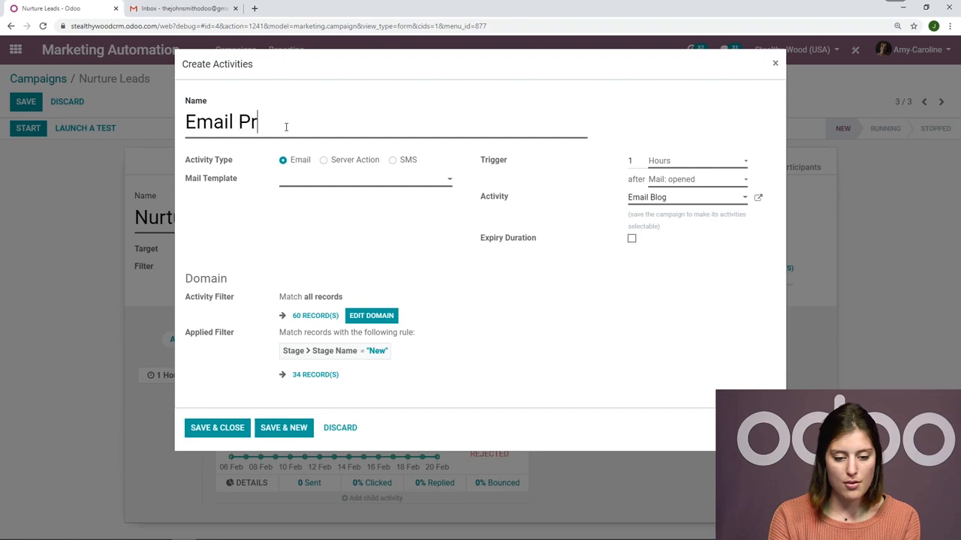
text(omo)
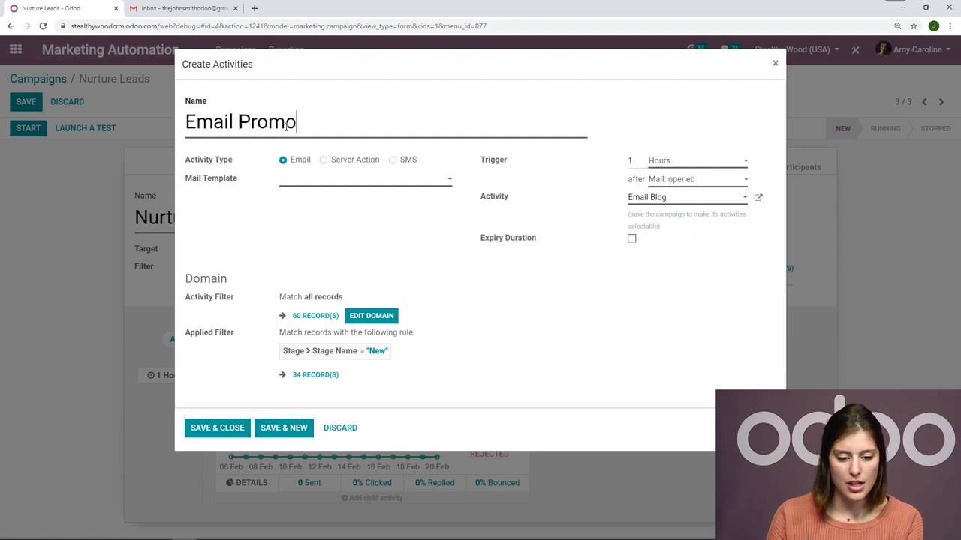
click(347, 180)
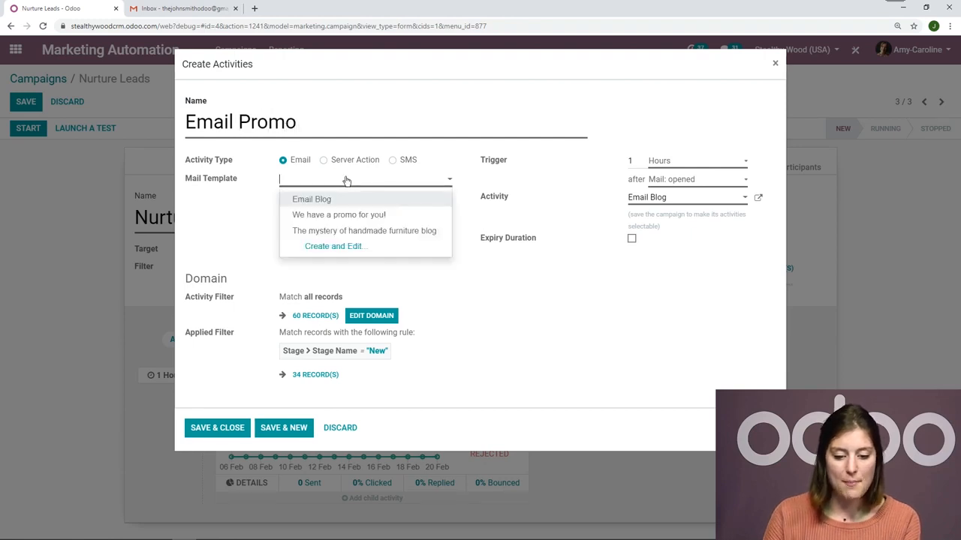
click(404, 218)
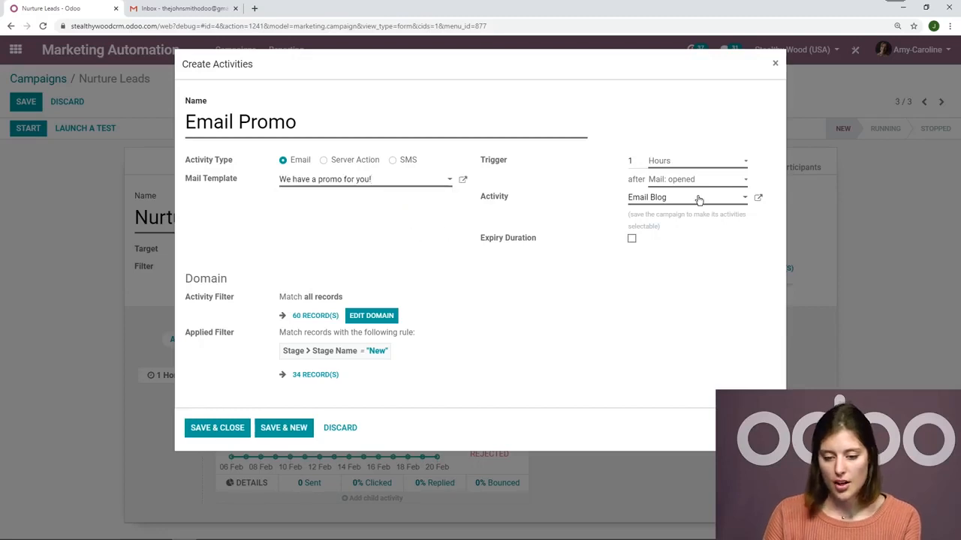
- Set the Email Promo trigger to 1 day after "Mail: opened" and save the activity into the workflow
click(700, 165)
click(674, 184)
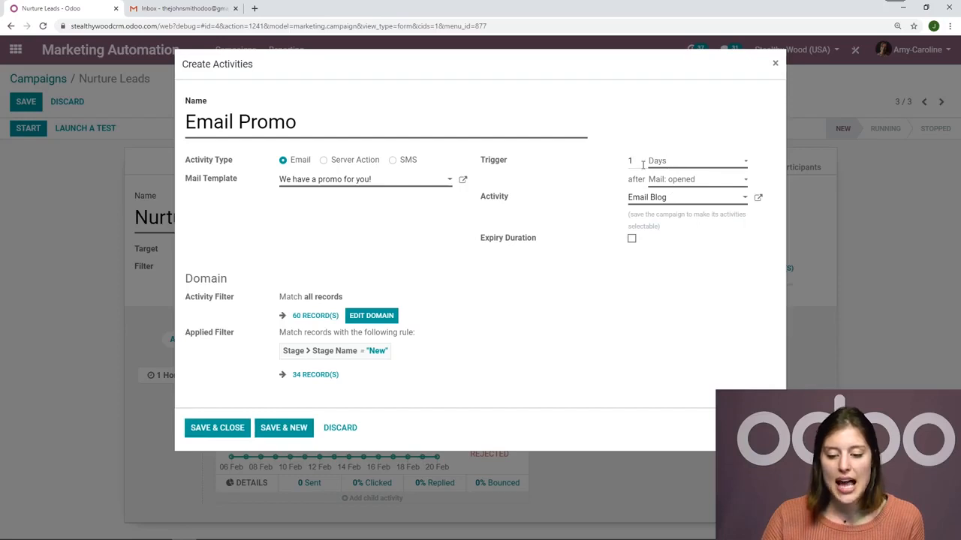
click(659, 202)
click(596, 191)
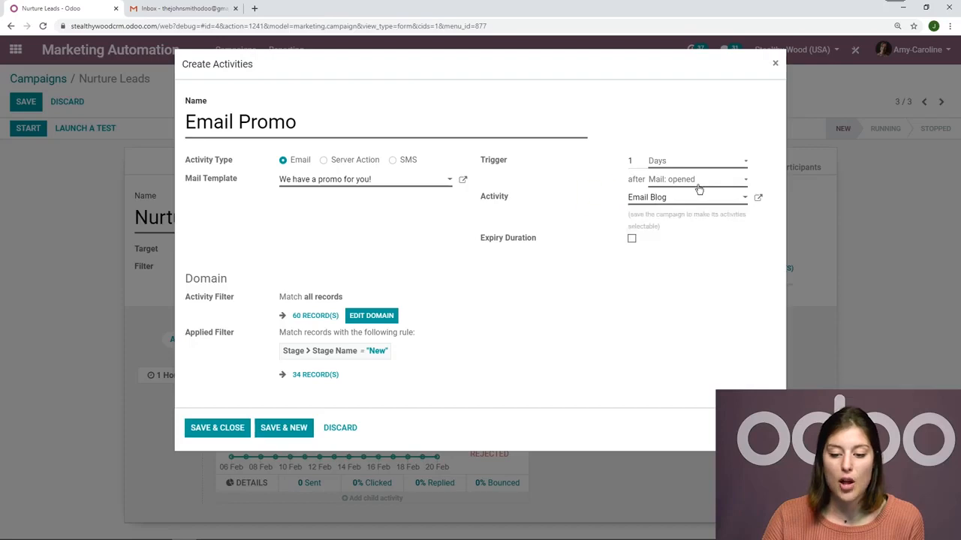
click(698, 184)
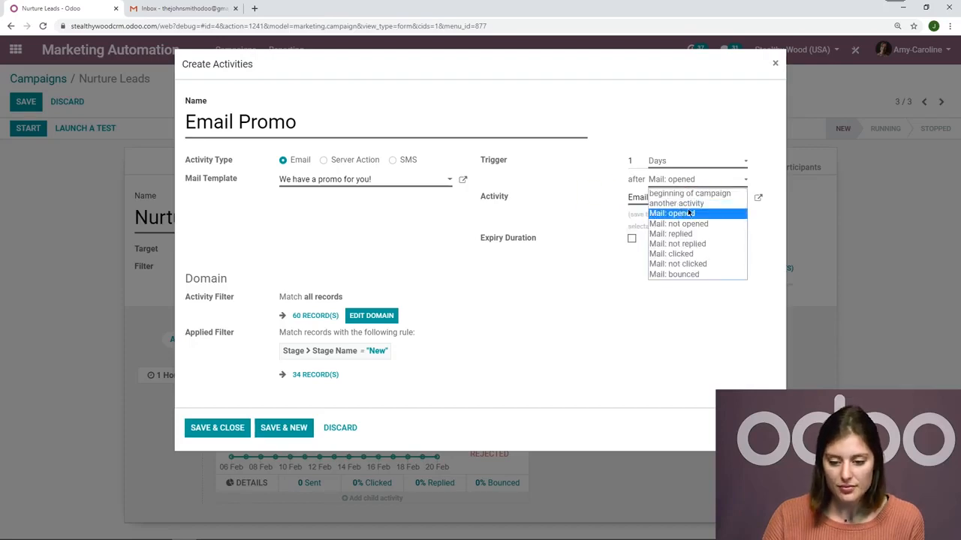
click(694, 214)
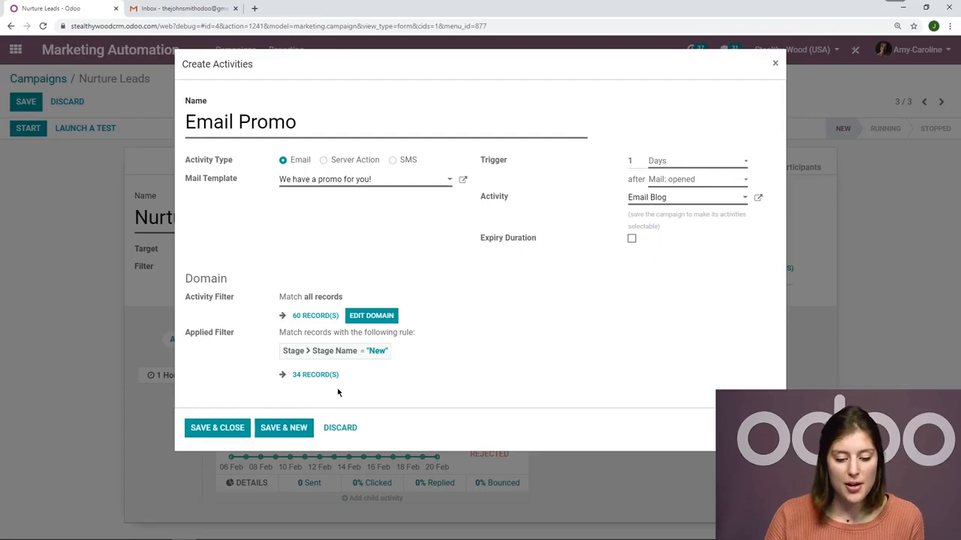
click(218, 427)
scroll(409, 417, down, 4)
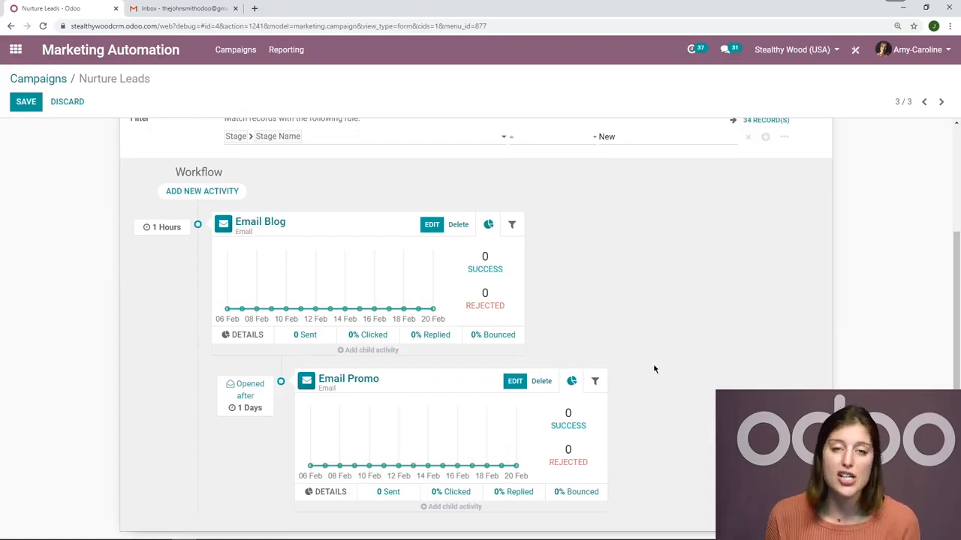
- Save the Nurture Leads campaign and reopen it for editing so Email Promo can take a child activity
click(454, 507)
scroll(450, 495, down, 1)
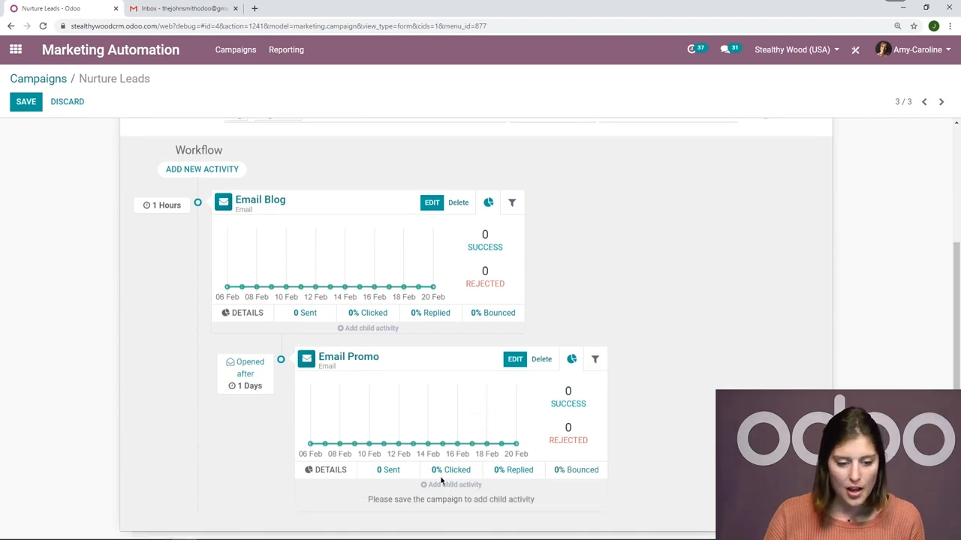
scroll(449, 480, up, 1)
click(26, 101)
scroll(450, 240, down, 3)
click(25, 101)
- Add a mail-clicked child activity under Email Promo, keeping its trigger at 1 hour after "Mail: clicked"
scroll(572, 301, down, 2)
mouse_move(454, 508)
scroll(454, 508, down, 1)
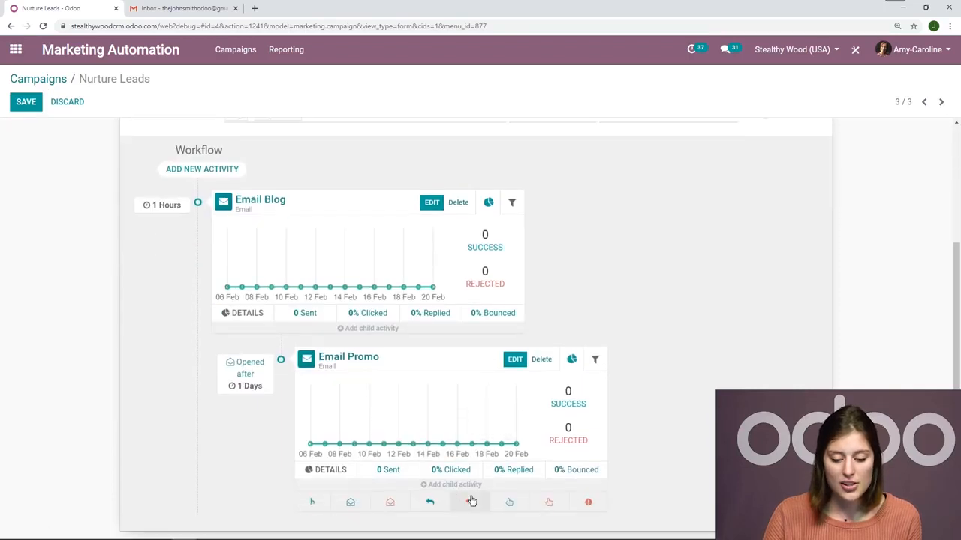
click(509, 503)
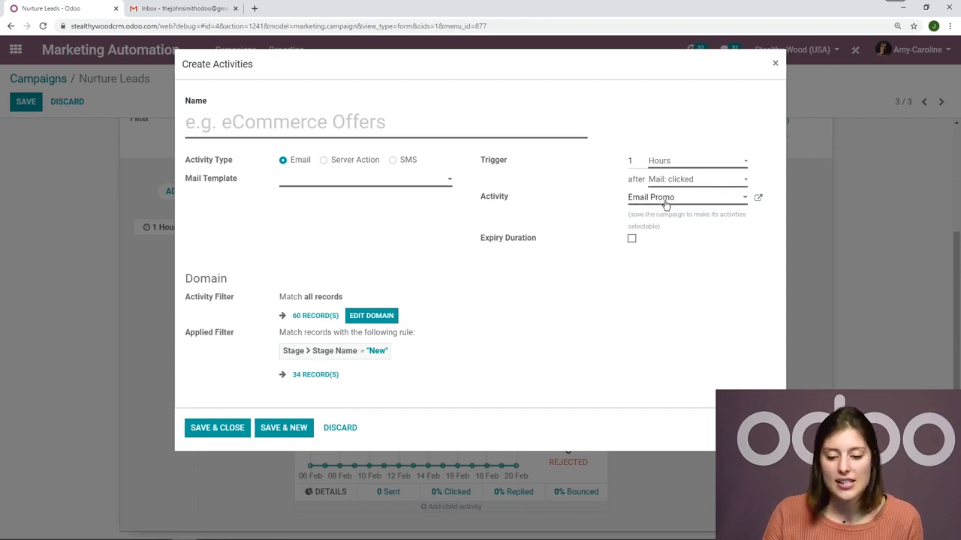
click(682, 161)
click(678, 174)
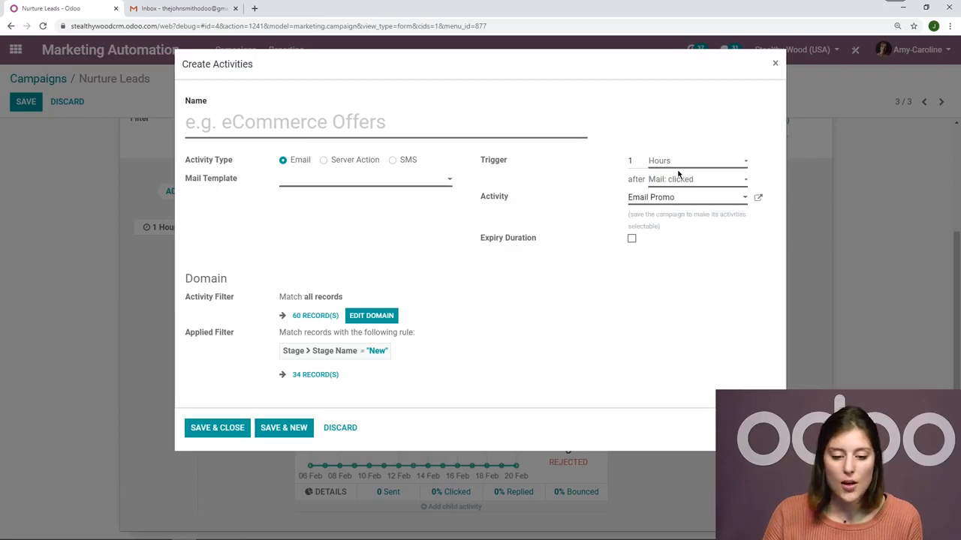
- Name the new activity "Move to qualified" and set its activity type to Server Action
click(275, 131)
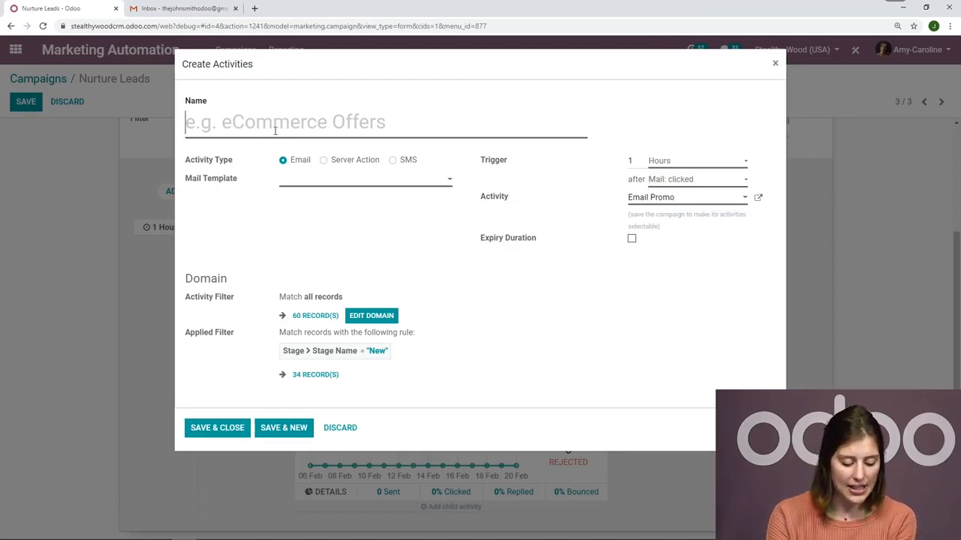
text(Mov)
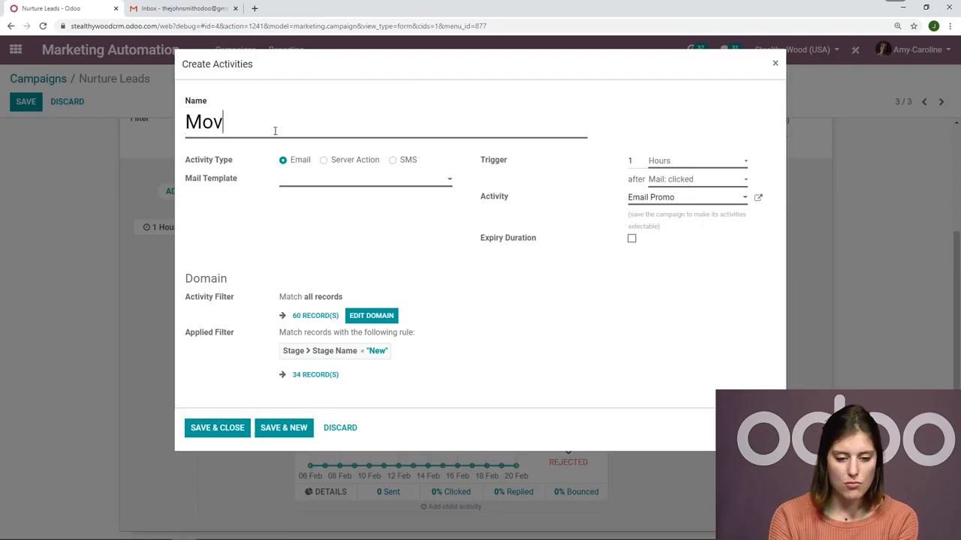
text(e to qualified)
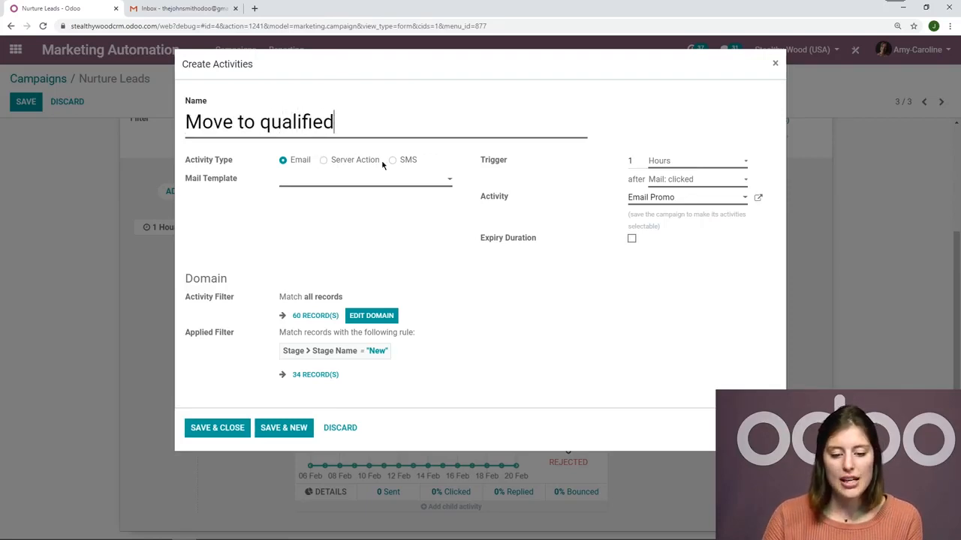
click(324, 161)
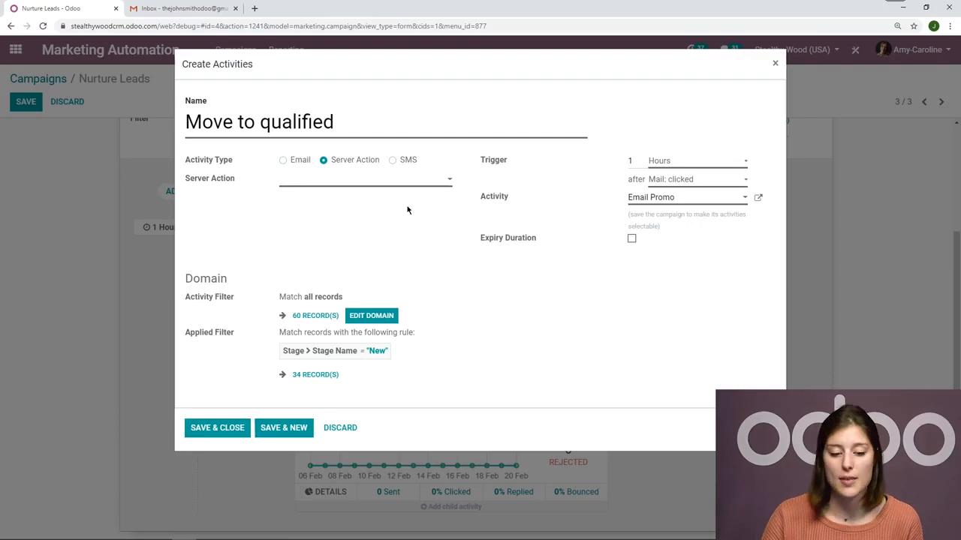
- Create a new server action for the activity named "Move to qualified", with "Update the Record" as the action to do
click(398, 183)
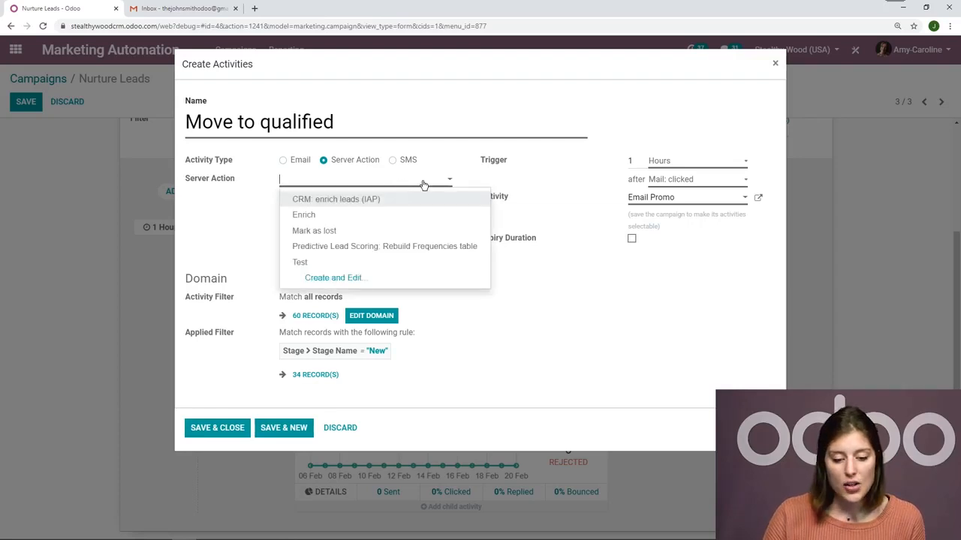
click(361, 279)
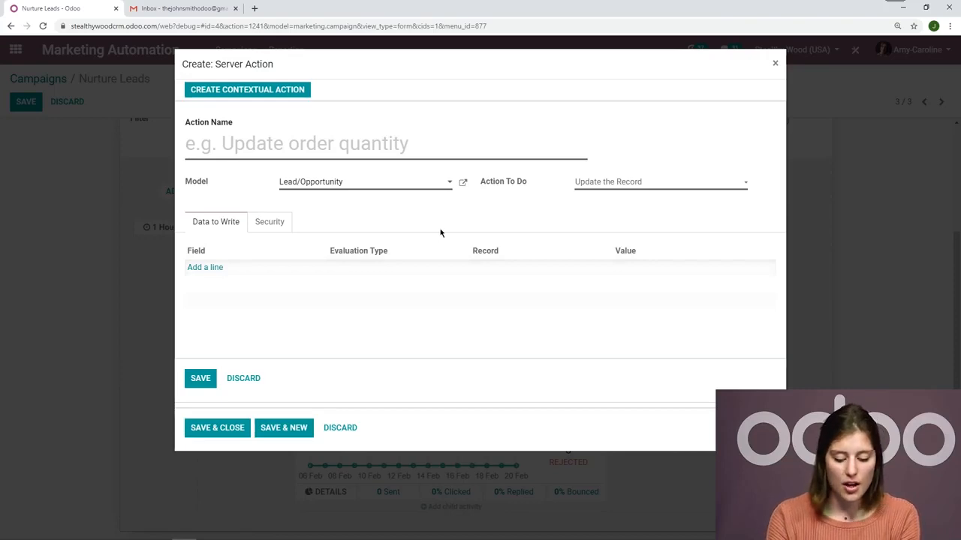
text(Move to qu)
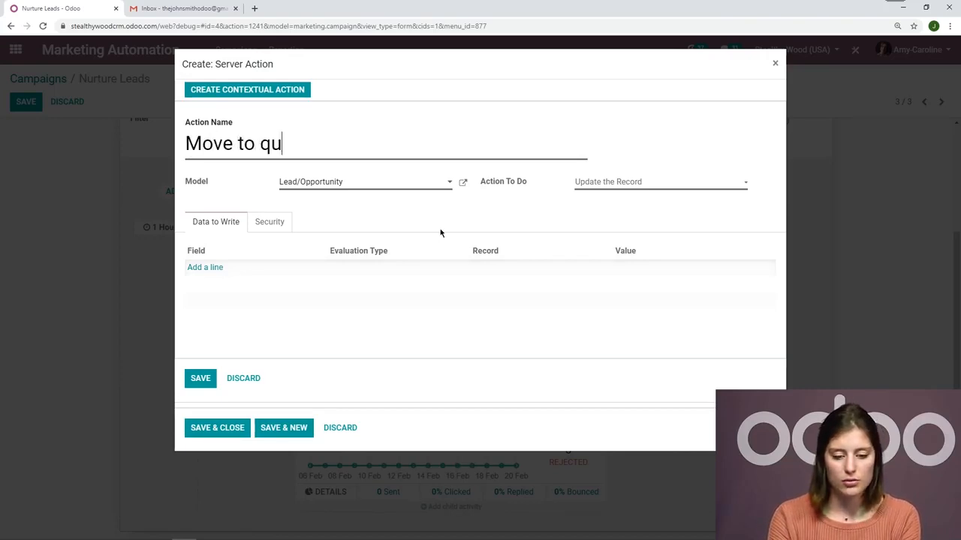
text(alified)
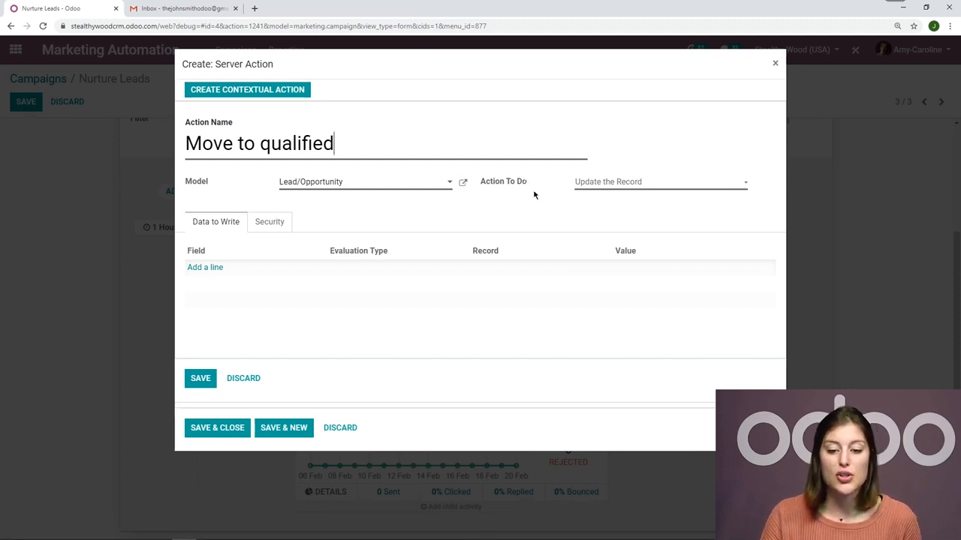
click(629, 185)
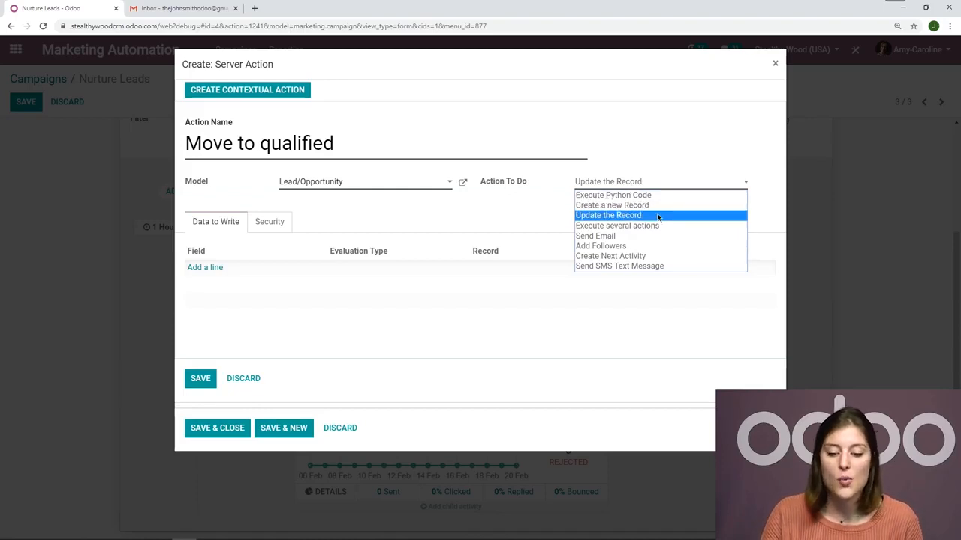
click(657, 218)
- Add a data line to the server action that writes the field Stage (crm.lead) by Reference to the record Qualified
click(216, 268)
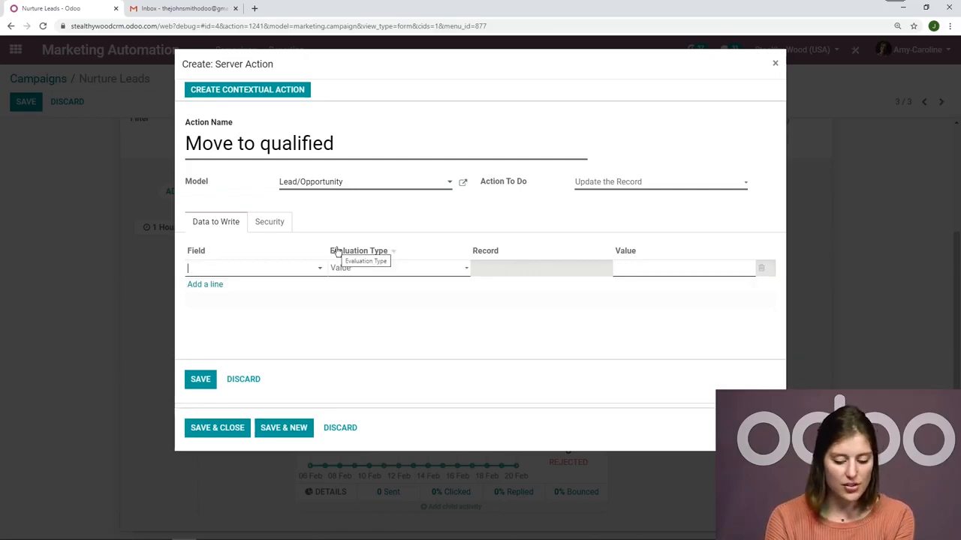
text(sta)
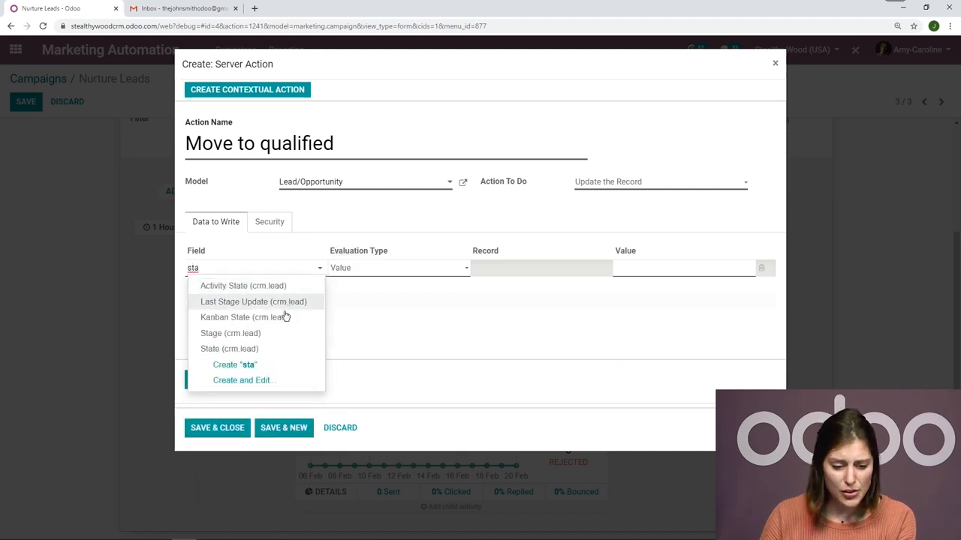
click(253, 336)
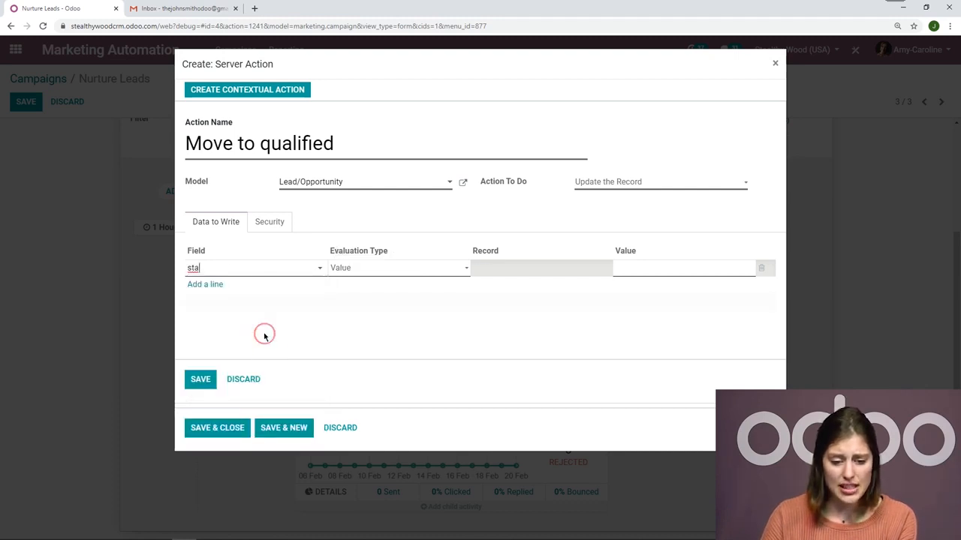
click(360, 270)
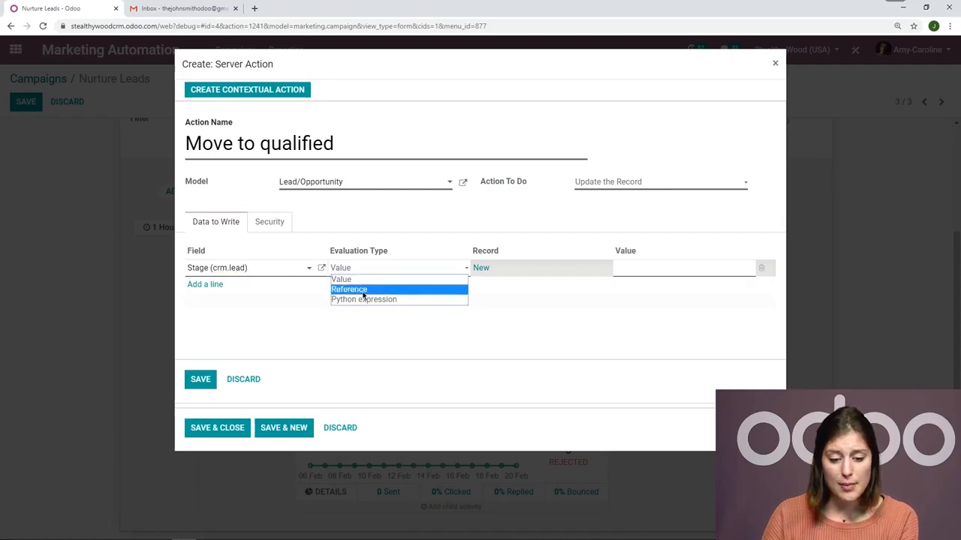
click(362, 292)
click(503, 273)
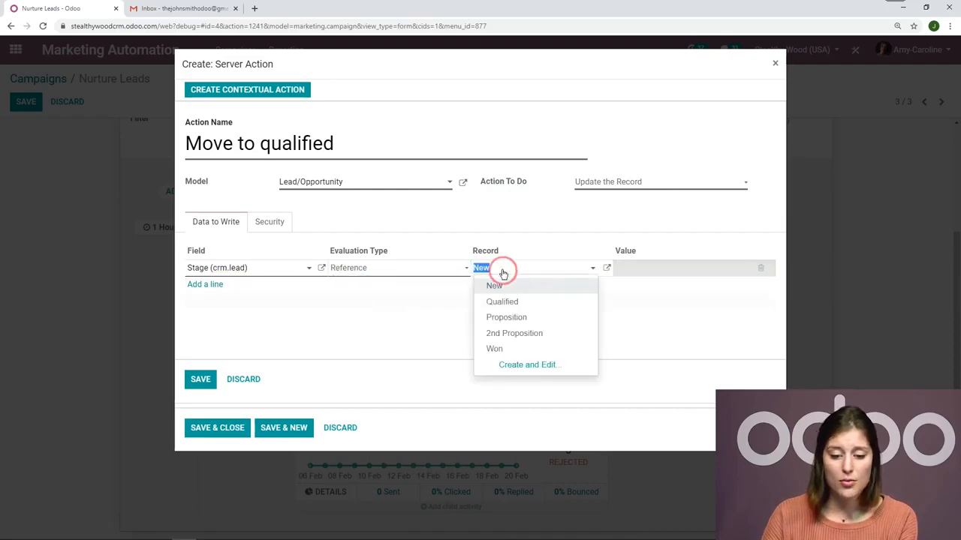
click(490, 301)
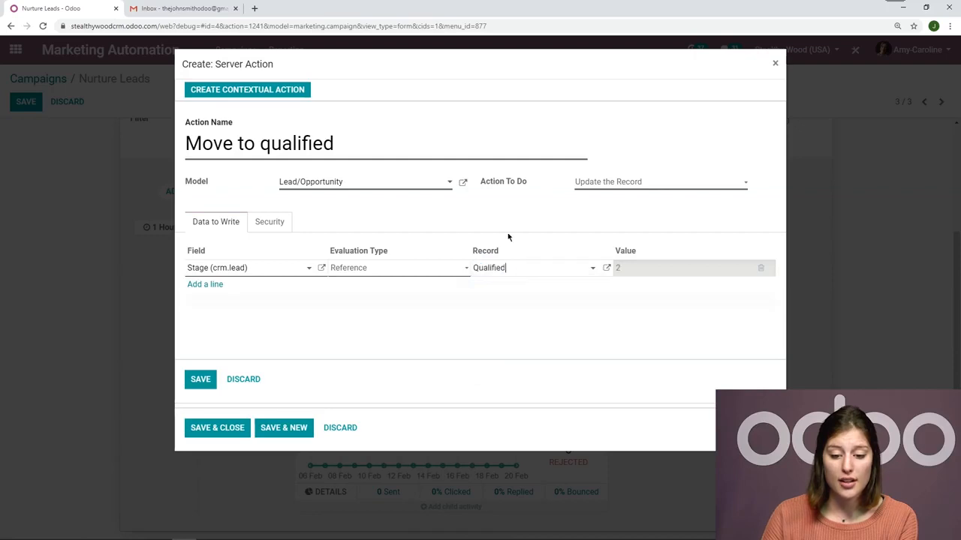
- Save the server action and save the Move to qualified activity into the workflow
click(200, 379)
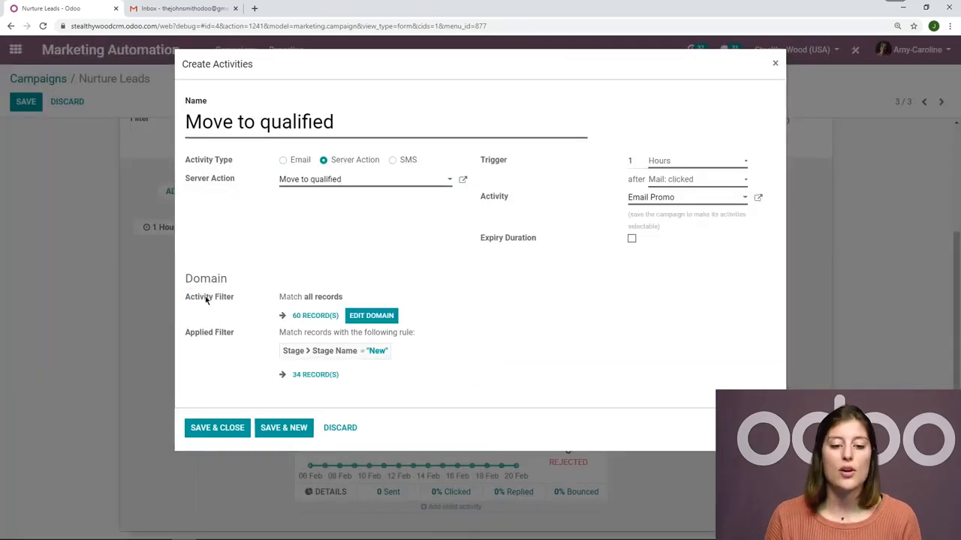
mouse_move(207, 299)
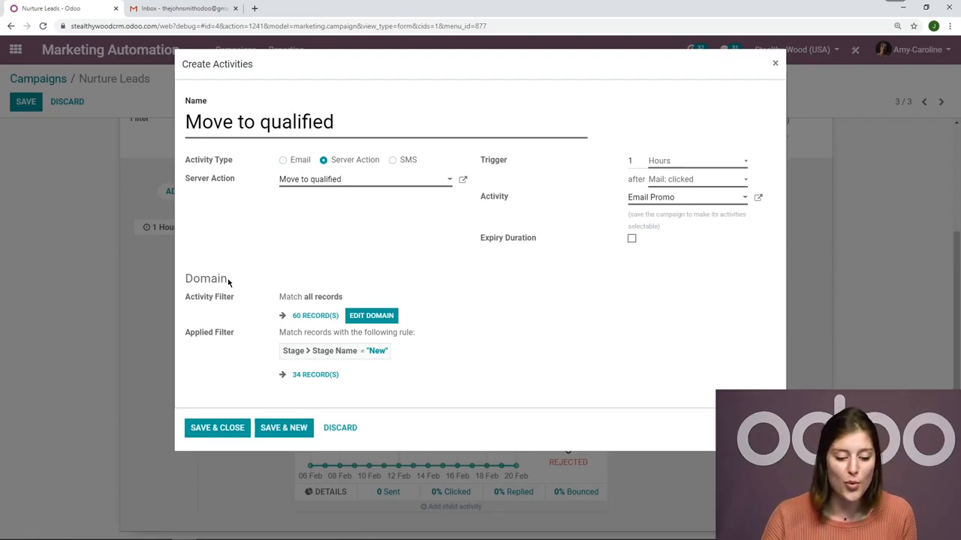
click(217, 428)
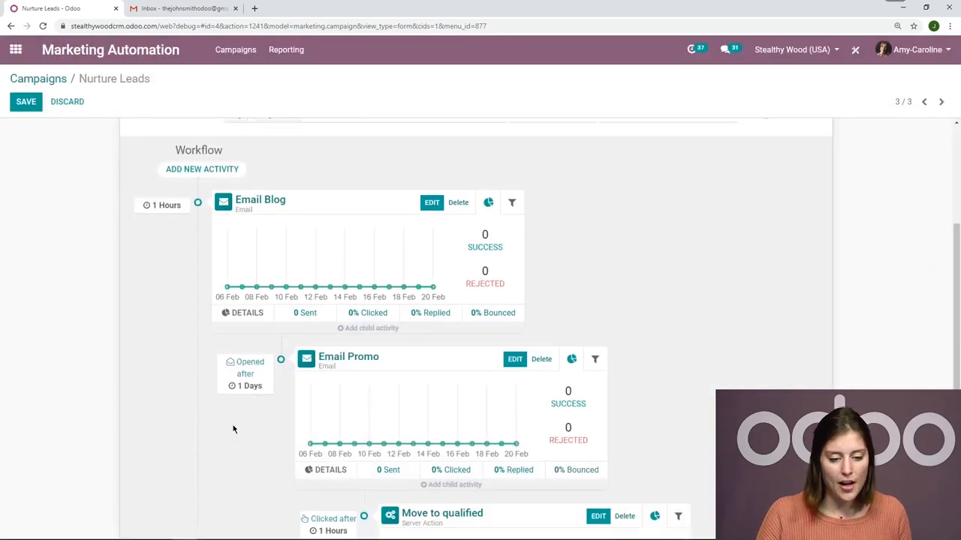
- Review the whole workflow, from the Email Blog activity through Email Promo to Move to qualified, with their triggers
scroll(234, 430, up, 2)
scroll(108, 290, down, 3)
scroll(753, 261, down, 1)
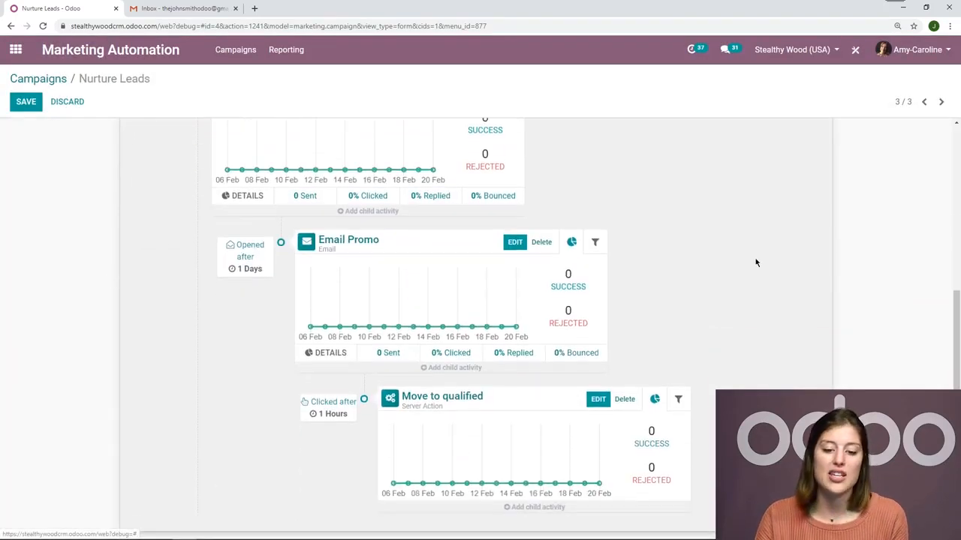
scroll(755, 264, up, 2)
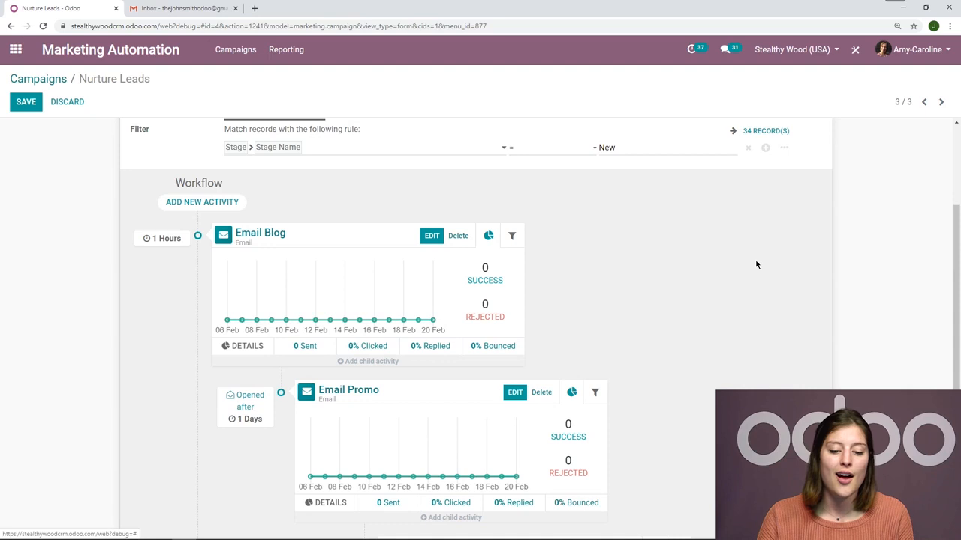
scroll(756, 264, down, 1)
scroll(772, 272, down, 1)
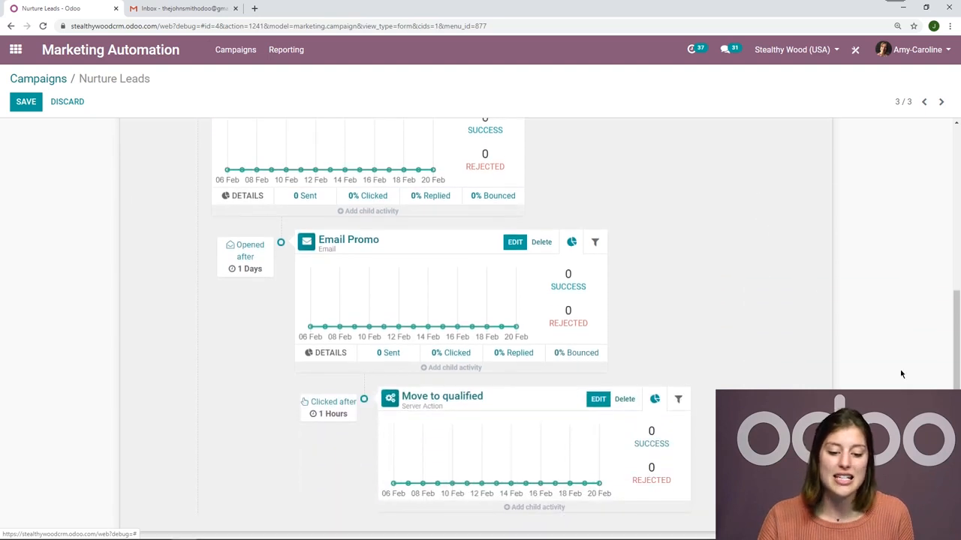
scroll(677, 288, up, 3)
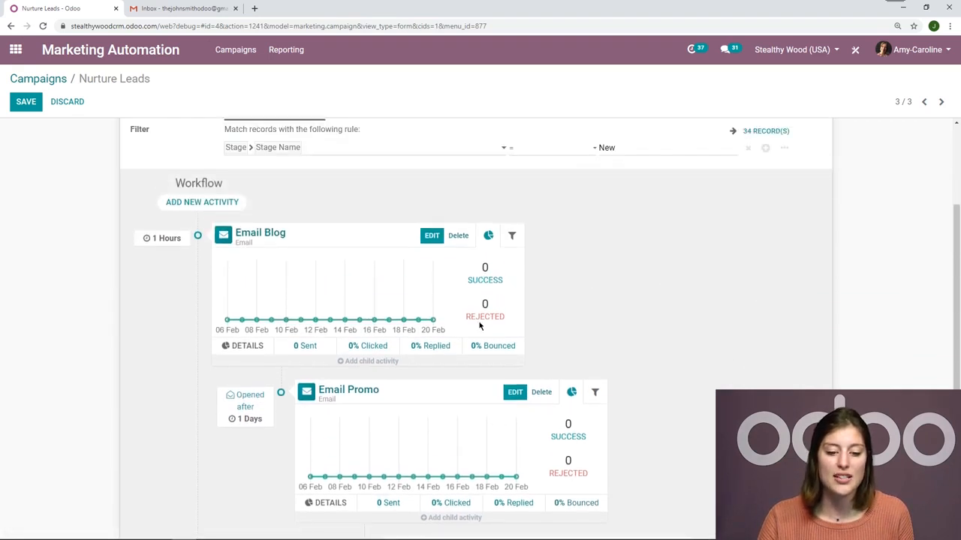
scroll(780, 271, down, 1)
scroll(780, 271, down, 2)
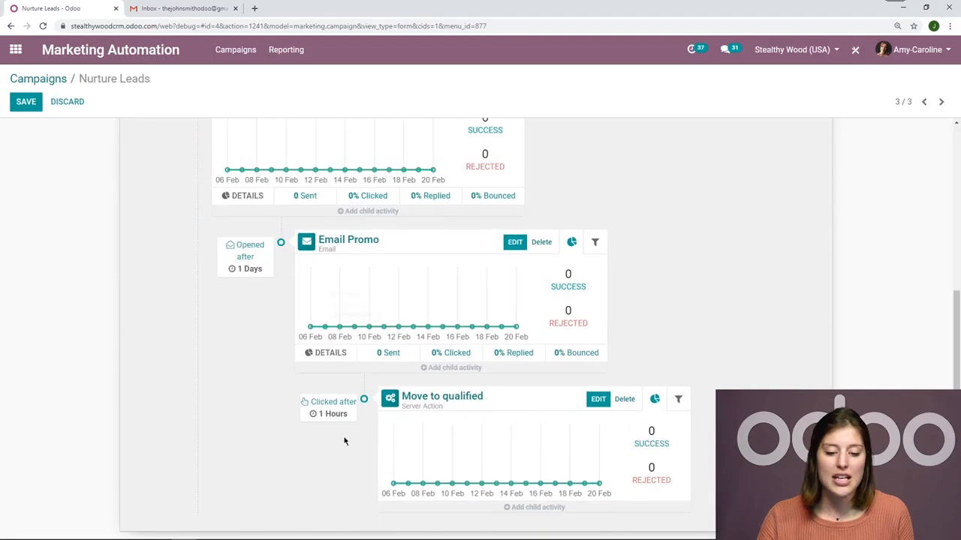
- Save the Nurture Leads campaign with its completed workflow
scroll(185, 348, up, 5)
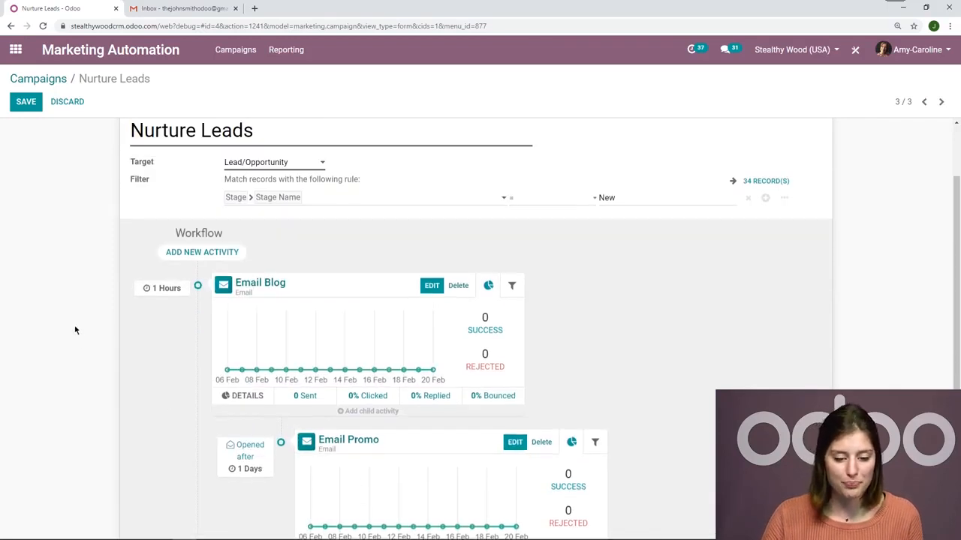
click(25, 101)
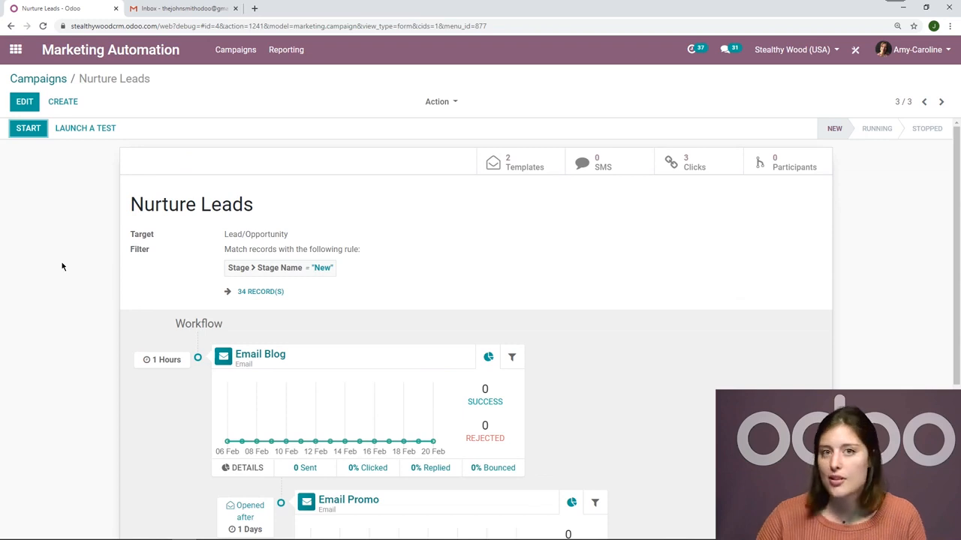
- Launch a test of the campaign on the "Modular desks" record and run its scheduled Email Blog activity
click(101, 132)
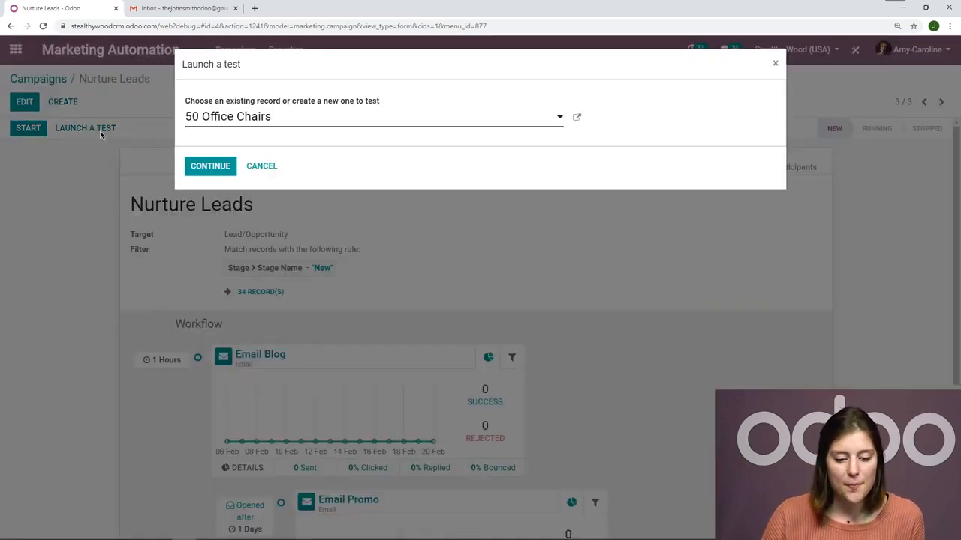
click(256, 120)
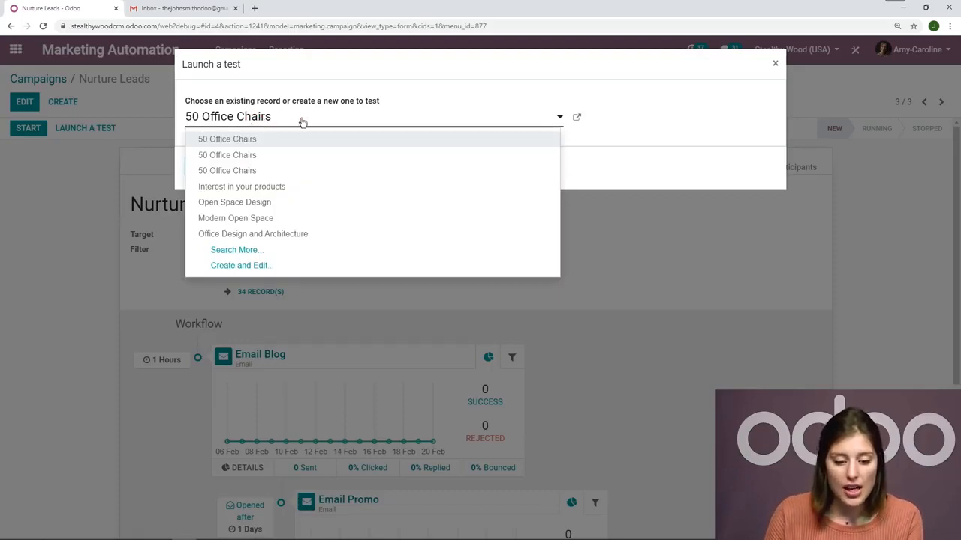
drag(302, 122, 181, 122)
text(mo)
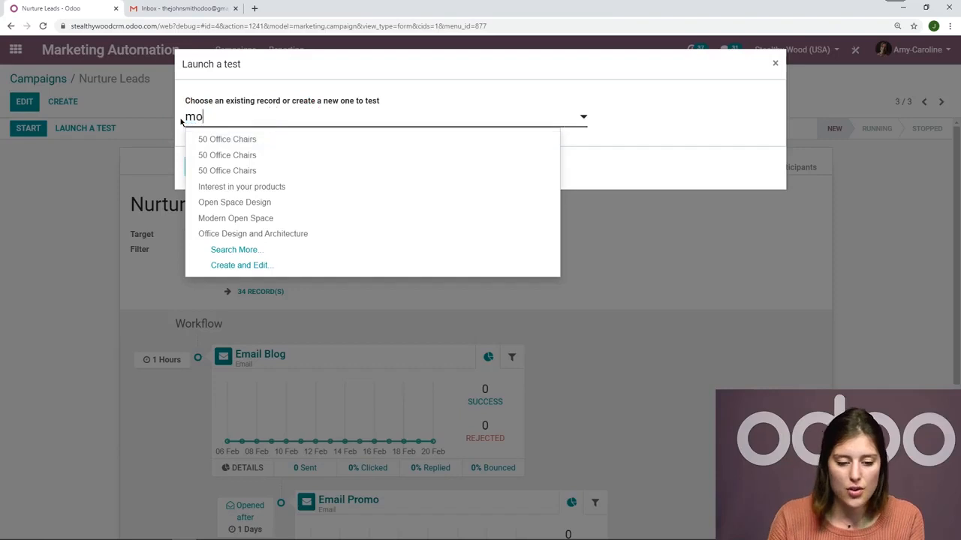
click(252, 187)
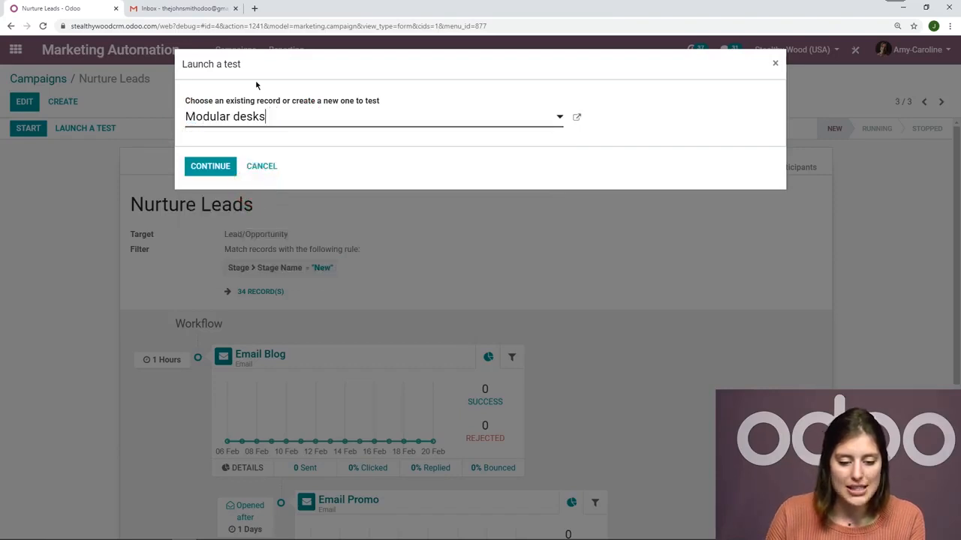
click(211, 168)
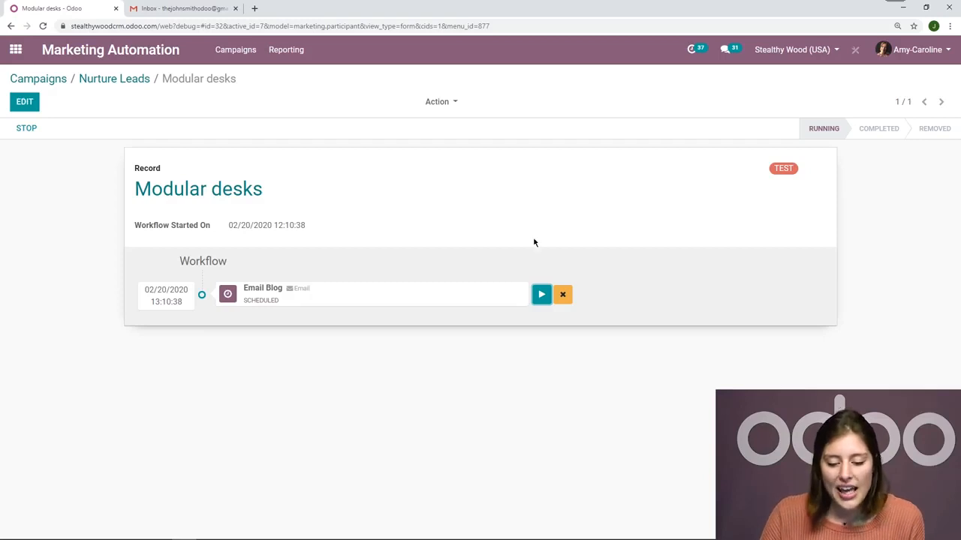
click(542, 295)
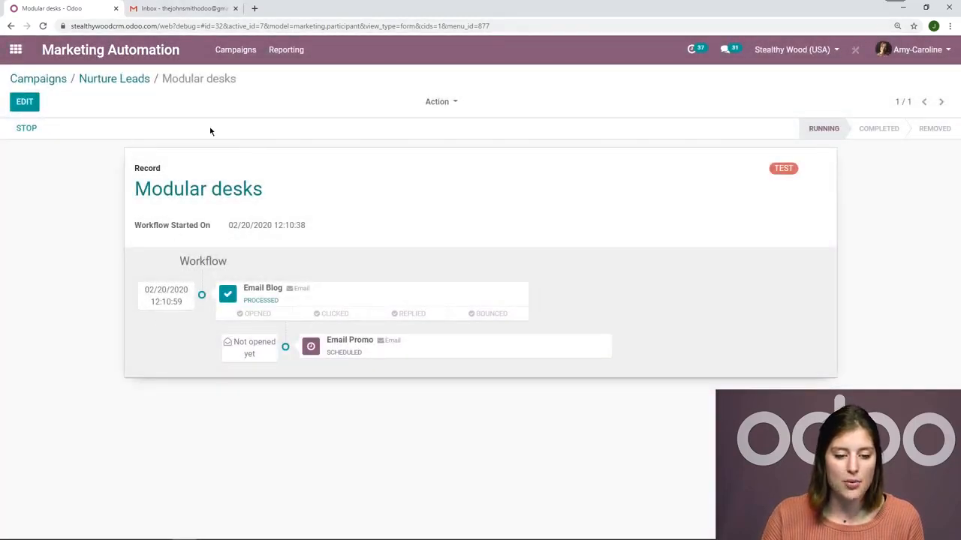
- Switch to the Gmail inbox, refresh it, and open and read the received Email Blog message
click(205, 9)
click(257, 105)
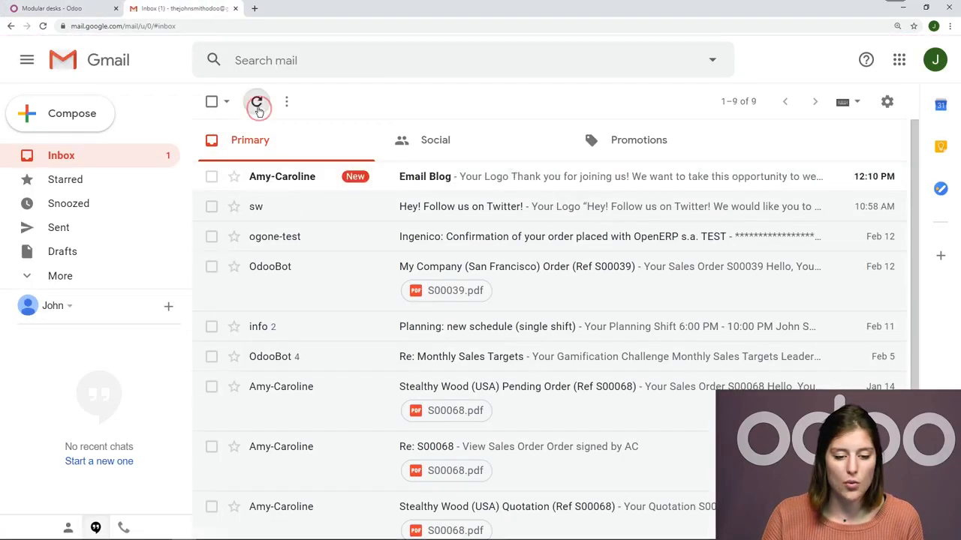
click(512, 188)
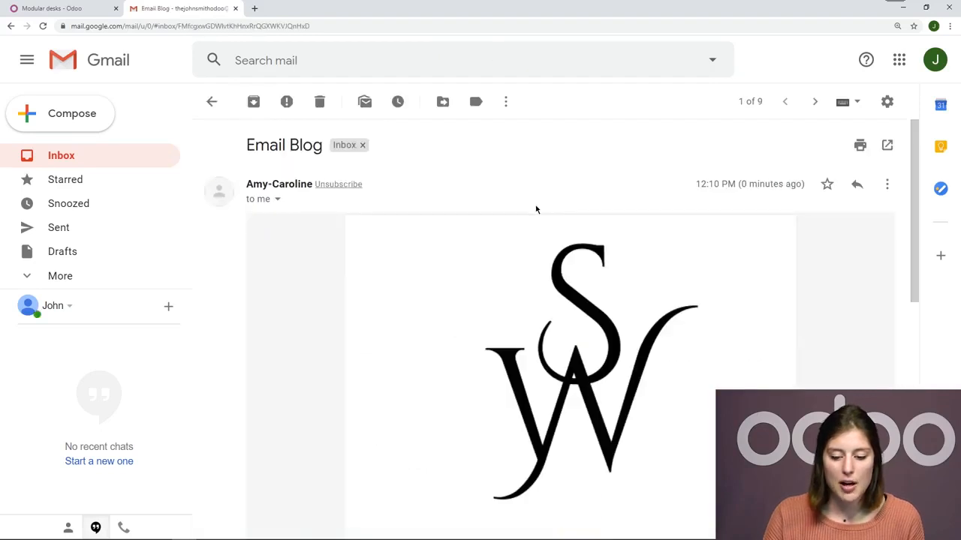
scroll(472, 268, down, 6)
- Return to the Modular desks test in Odoo, reload its workflow, and run the scheduled Email Promo activity
click(68, 7)
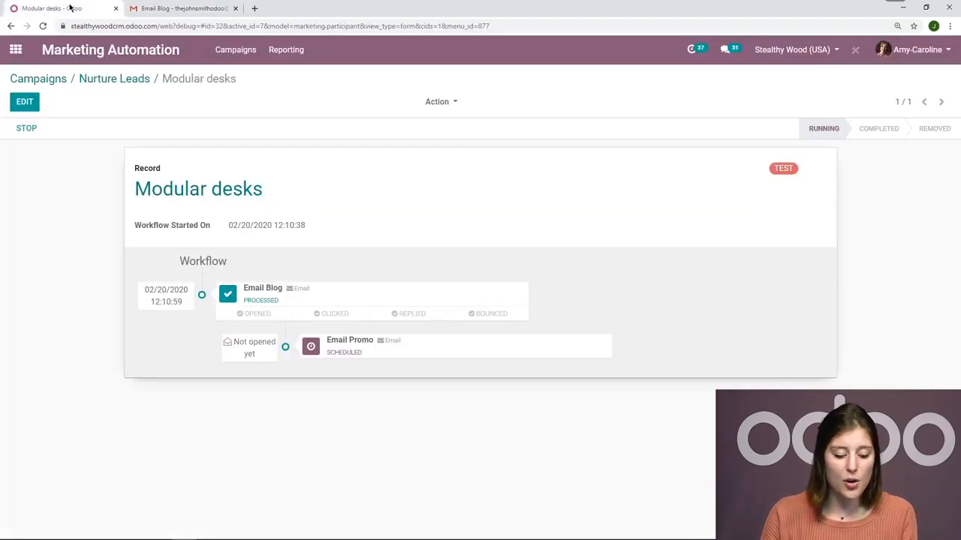
key(F5)
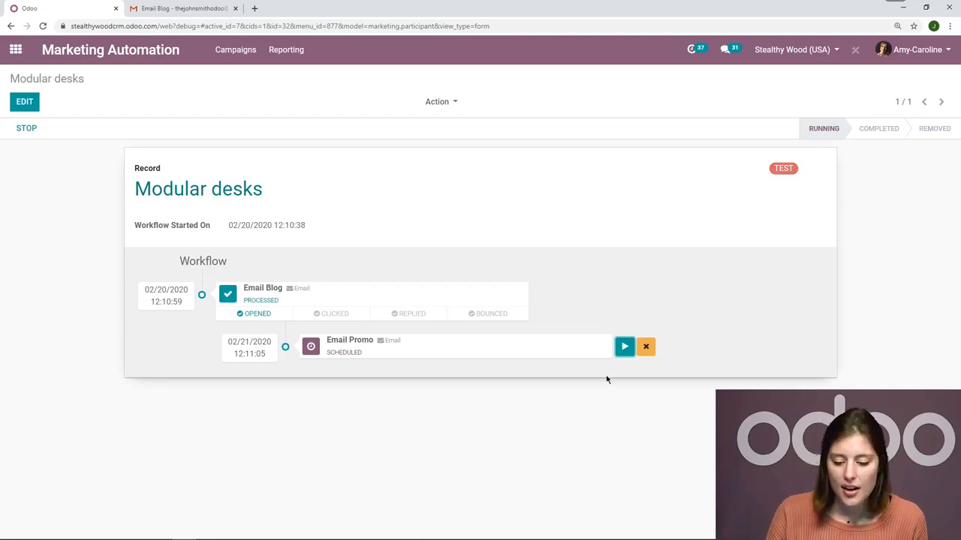
click(626, 353)
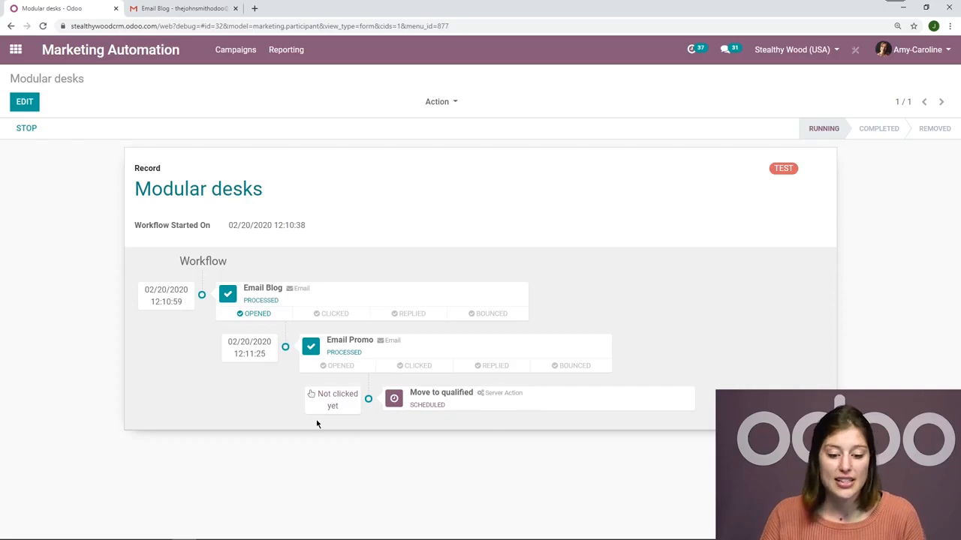
- Switch to Gmail, open the "We have a promo for you!" email, and follow its SALE banner link to the shop
click(165, 8)
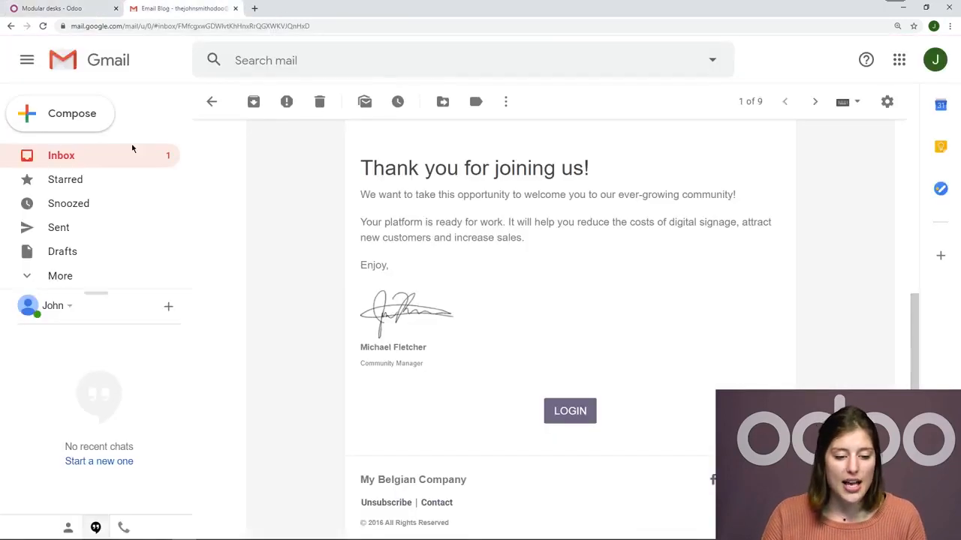
click(122, 155)
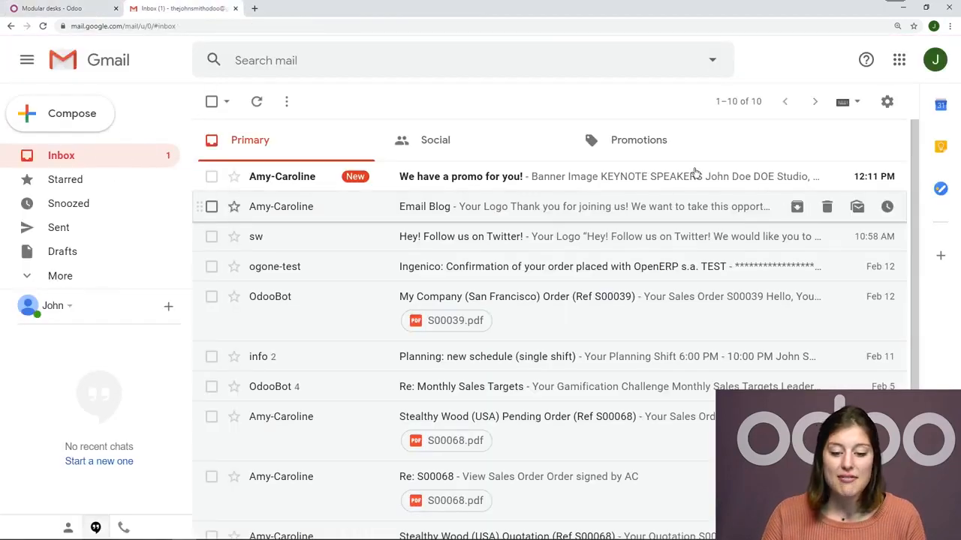
click(560, 186)
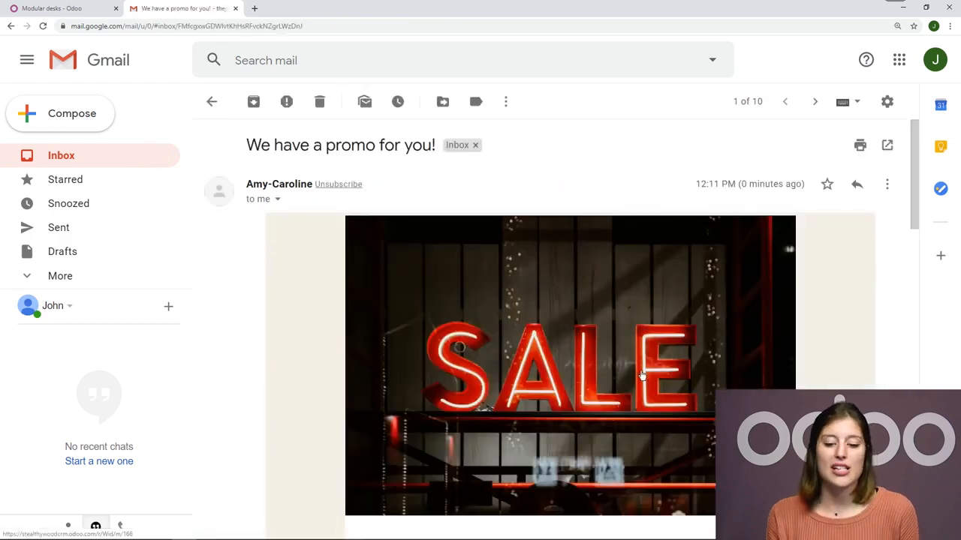
click(608, 350)
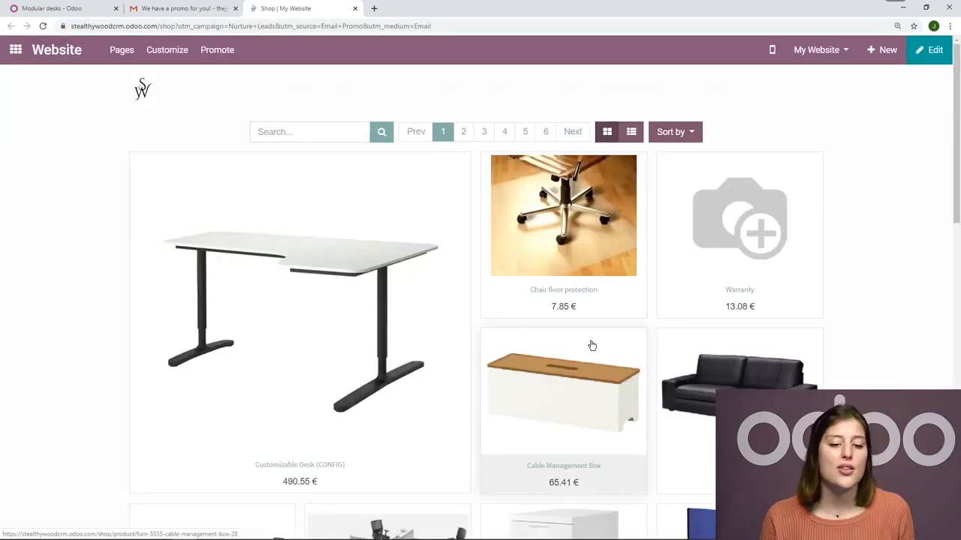
- Reload the Modular desks test in Odoo, close the shop page, and run the scheduled Move to qualified activity
click(59, 4)
key(F5)
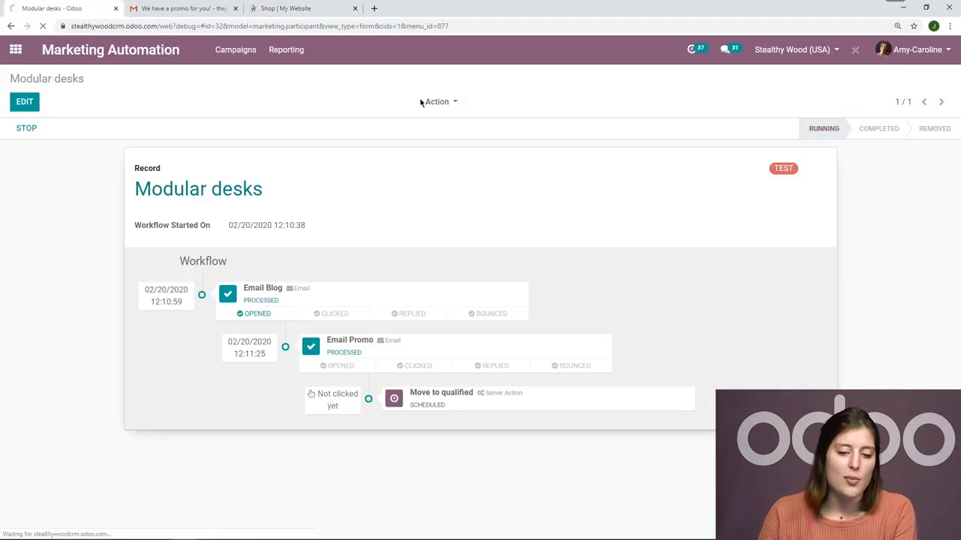
click(354, 8)
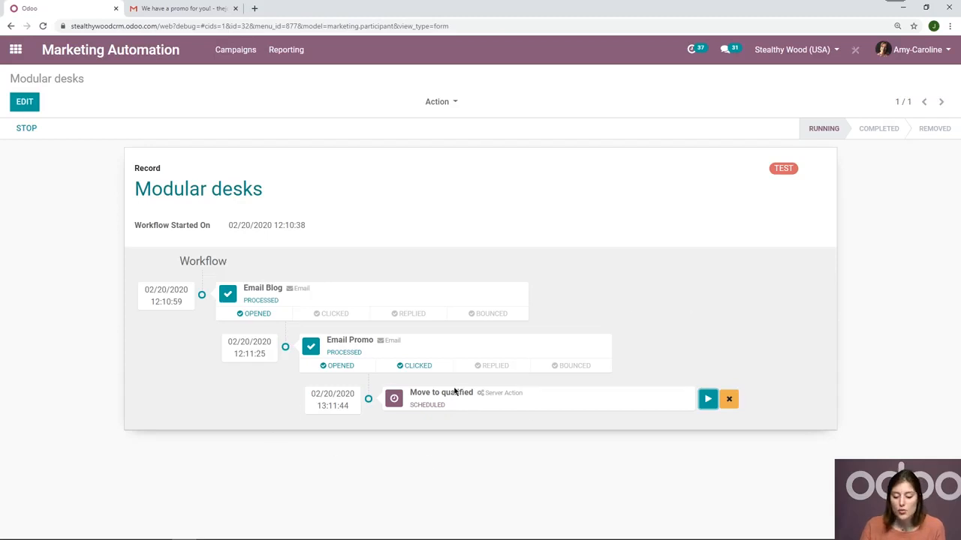
click(708, 398)
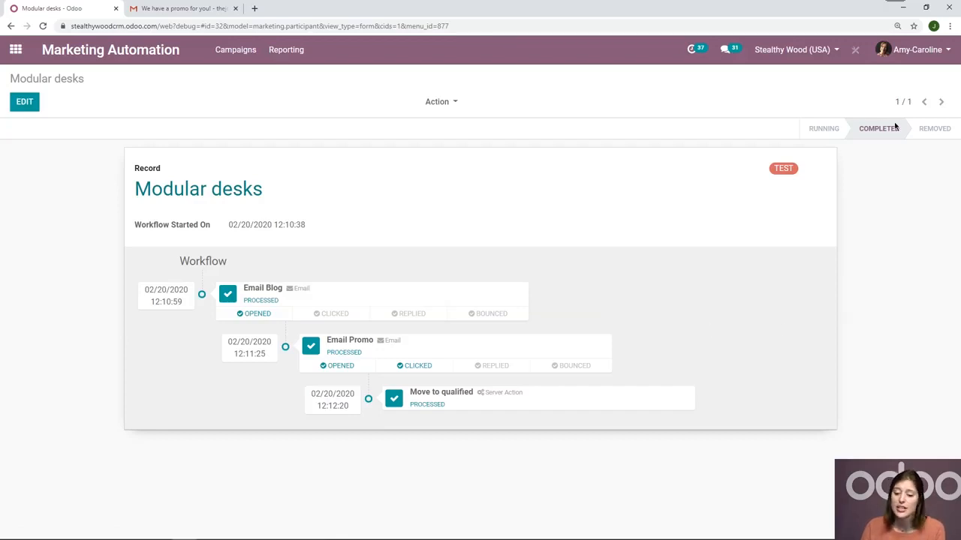
- Reload the test record and open the CRM pipeline to check the stage of the Modular desks opportunity
key(F5)
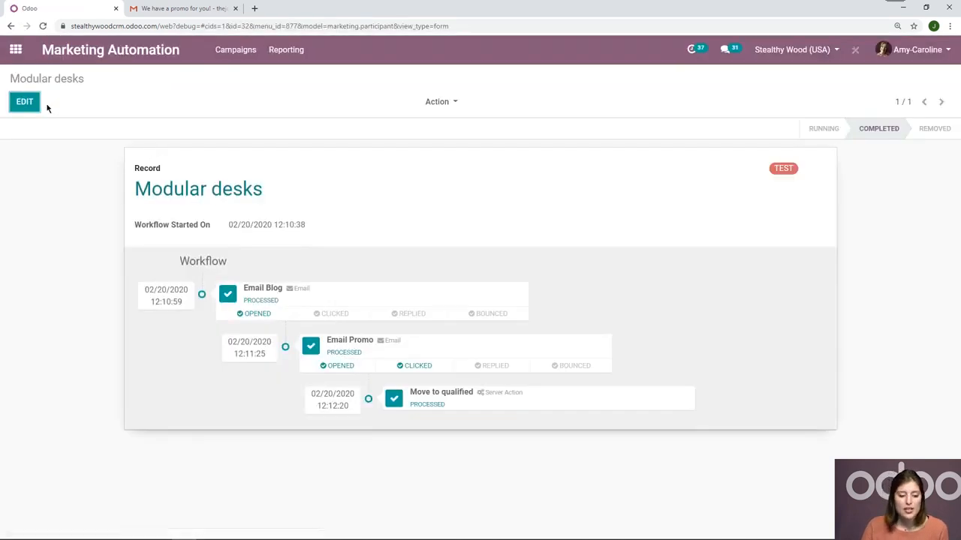
click(15, 47)
click(531, 156)
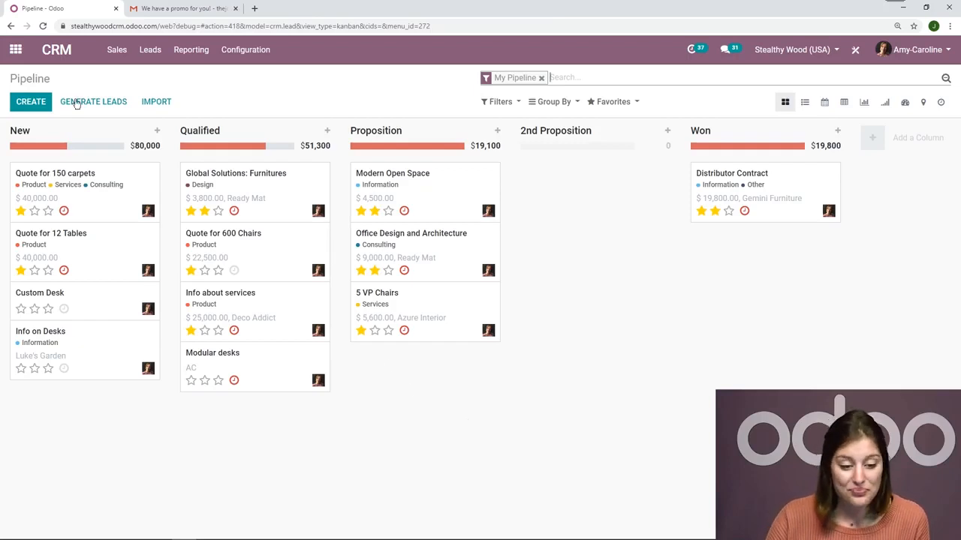
- Reopen the Nurture Leads campaign in Marketing Automation, check its test participants, and return to the campaign form
click(16, 50)
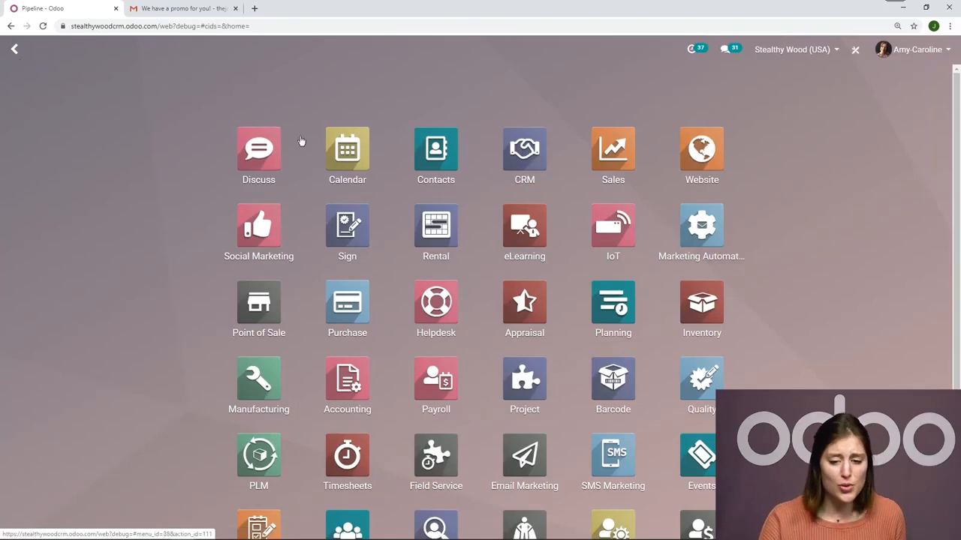
click(702, 237)
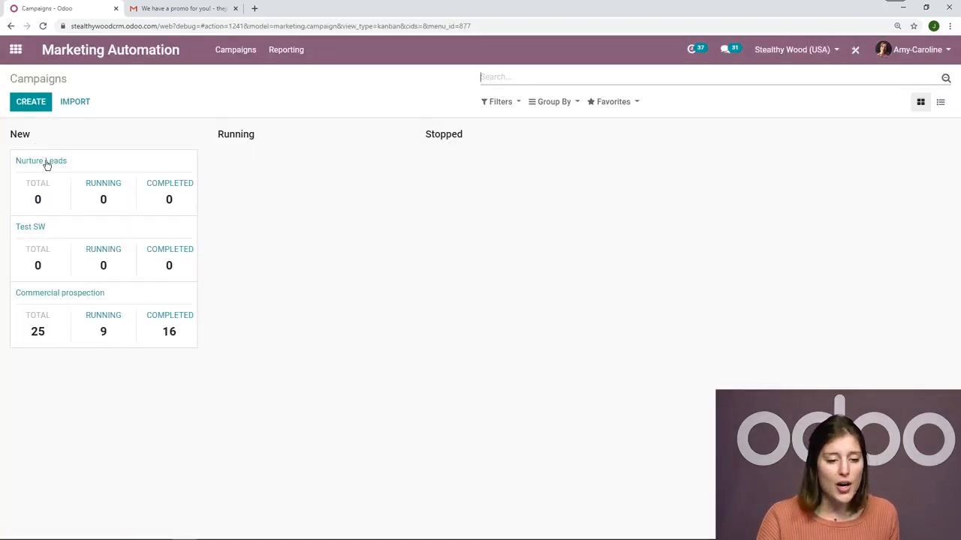
click(60, 162)
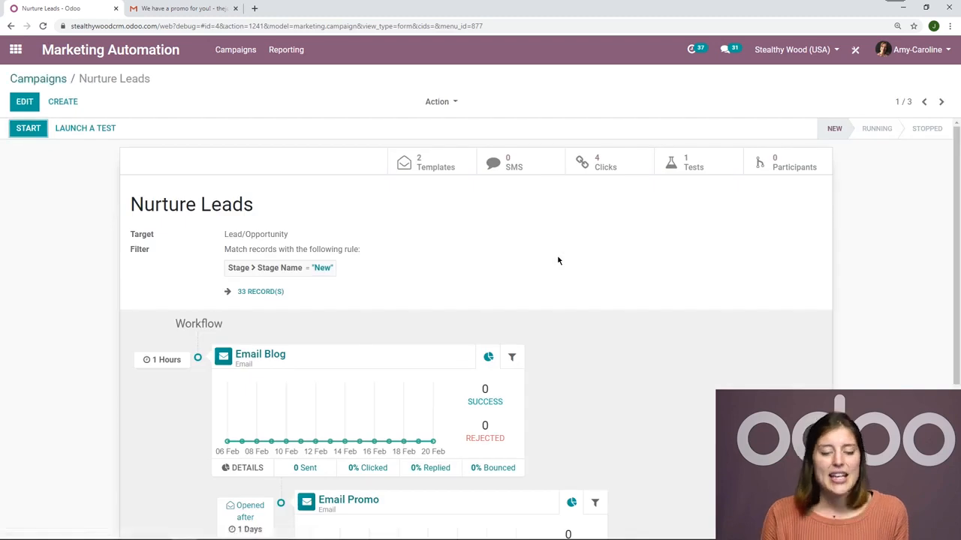
scroll(582, 249, down, 1)
scroll(589, 263, up, 1)
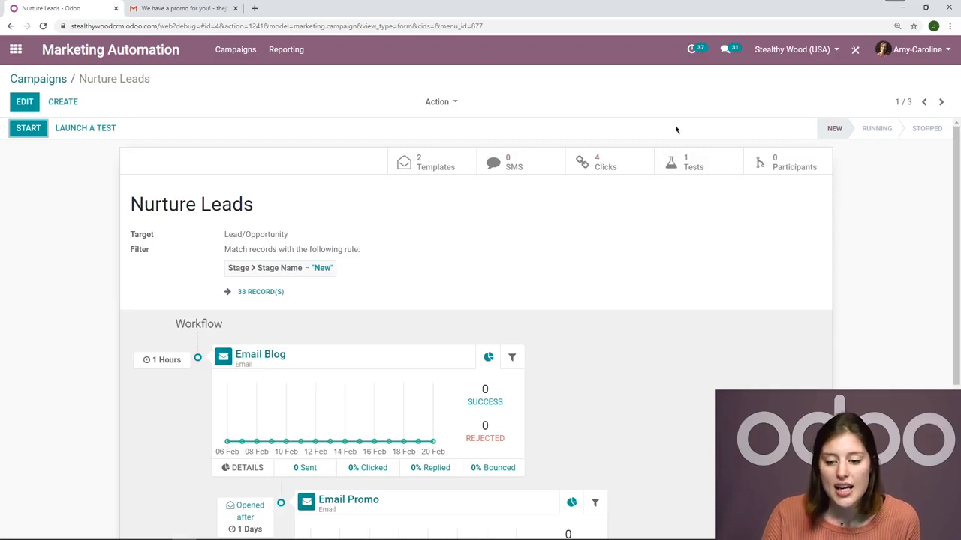
click(699, 165)
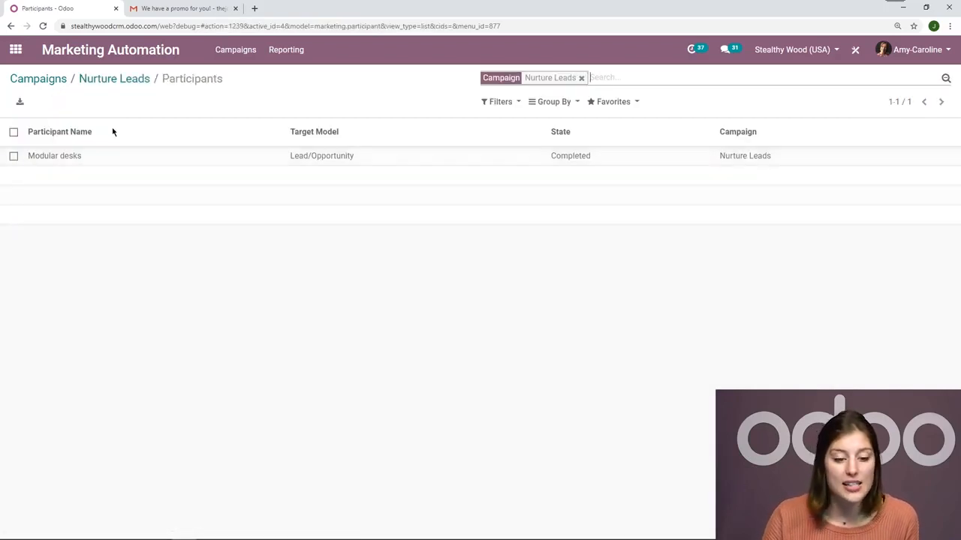
click(126, 79)
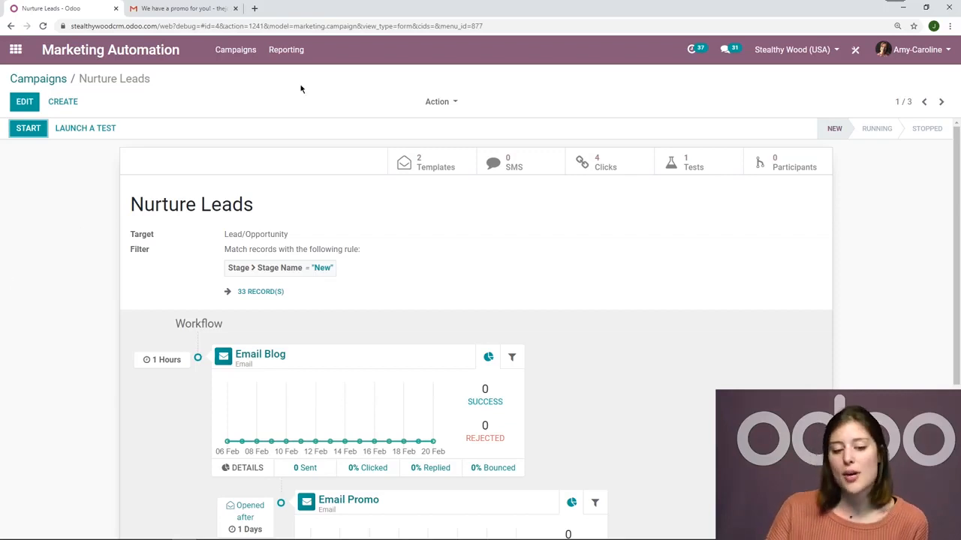
- View the Marketing Automation reports for Link Tracker, Traces and Participants
click(287, 51)
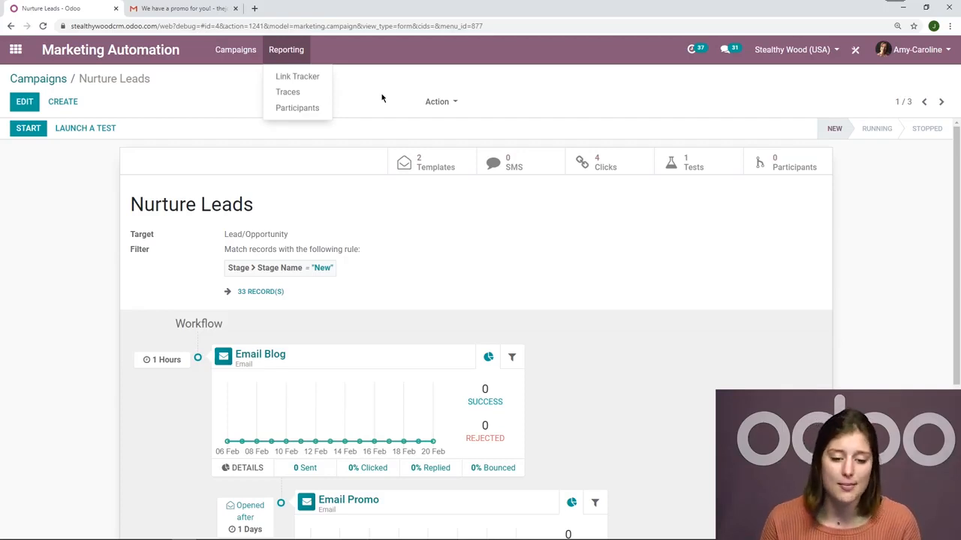
click(311, 76)
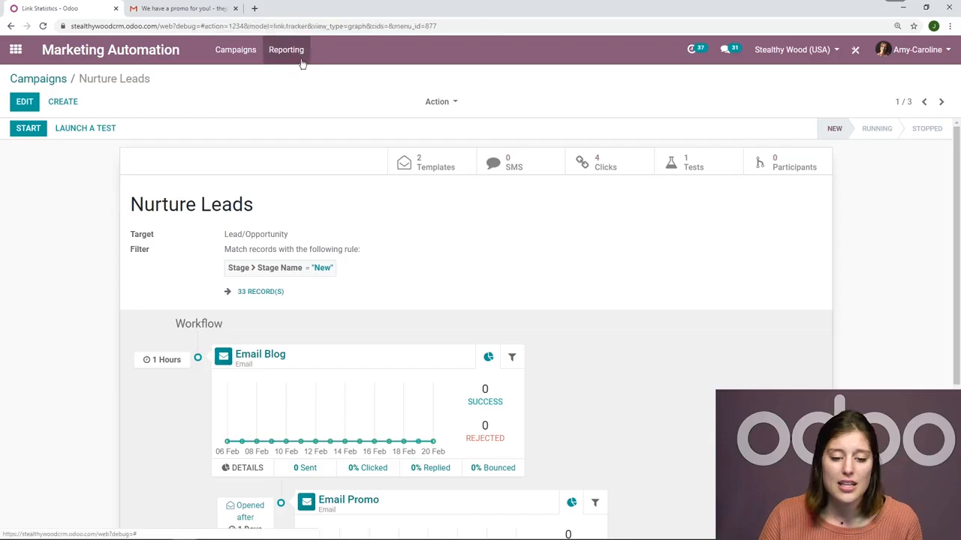
click(324, 91)
click(297, 52)
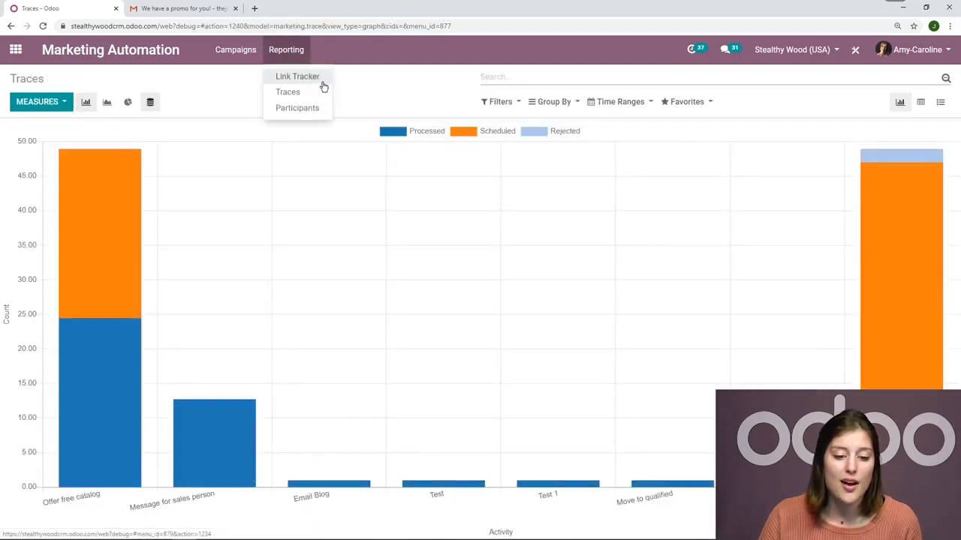
click(320, 111)
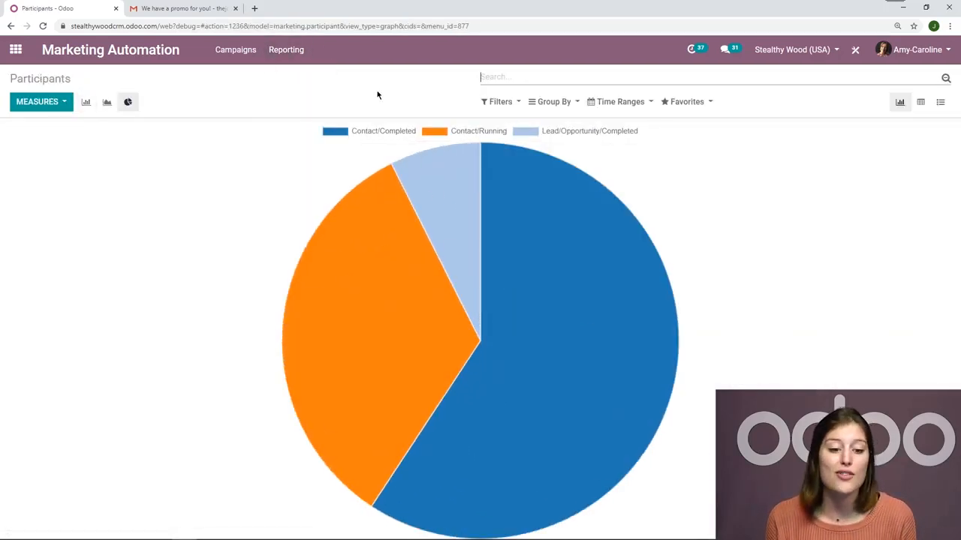